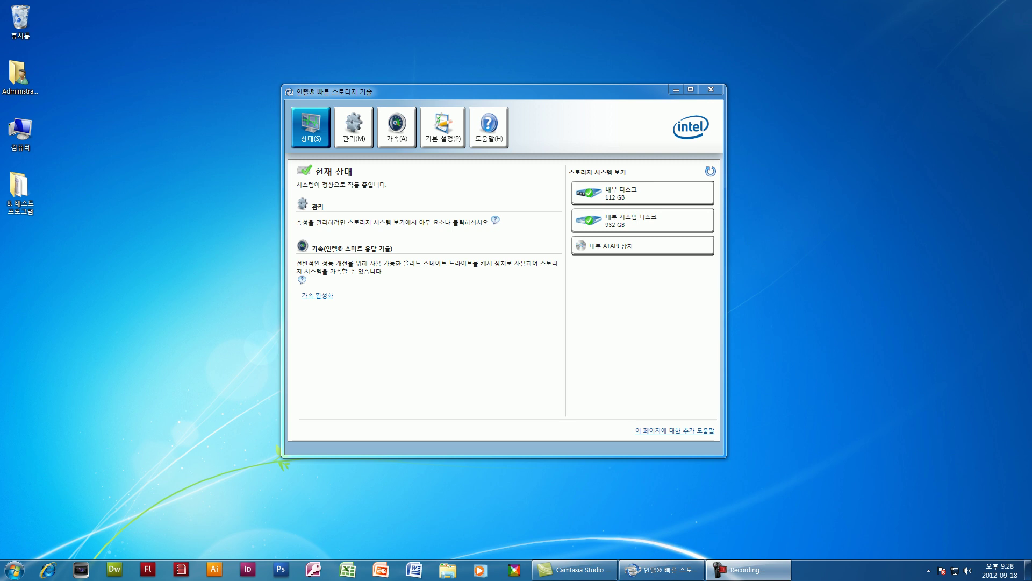
- Open removable disk (E:) from Computer, look inside the 스샷 folder, and return to E:
left_click_drag(484, 91, 481, 101)
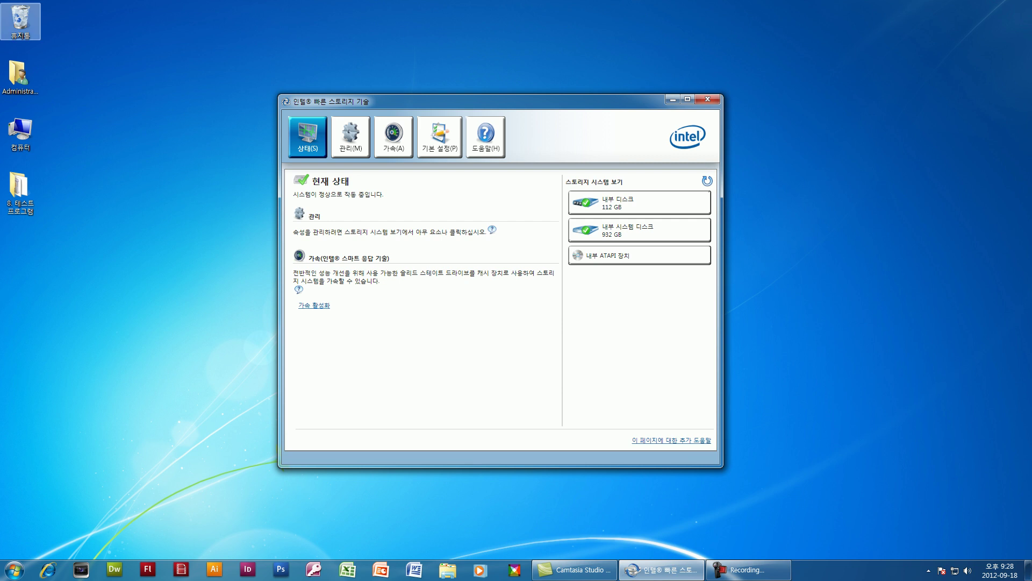
double_click(21, 133)
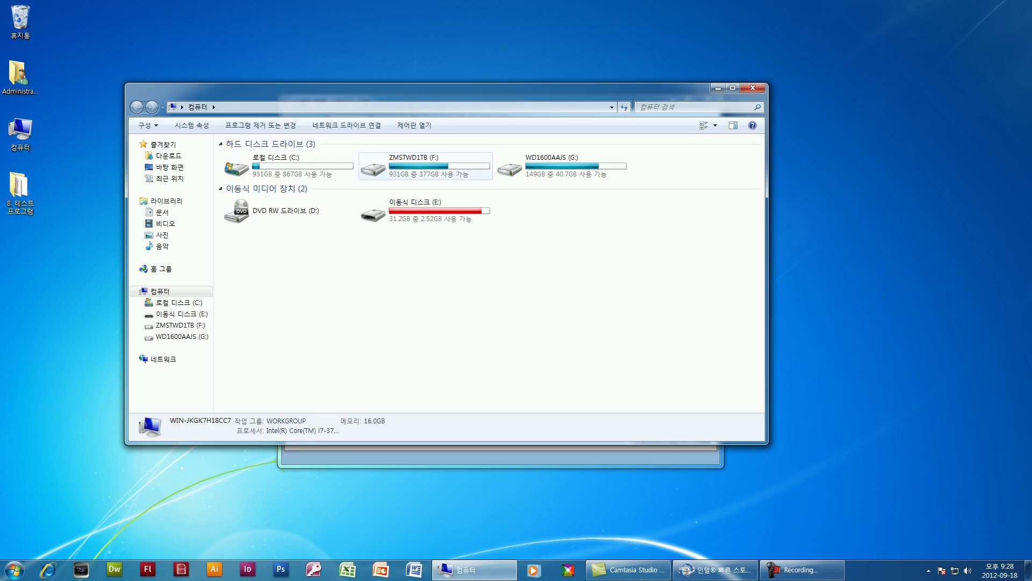
double_click(425, 211)
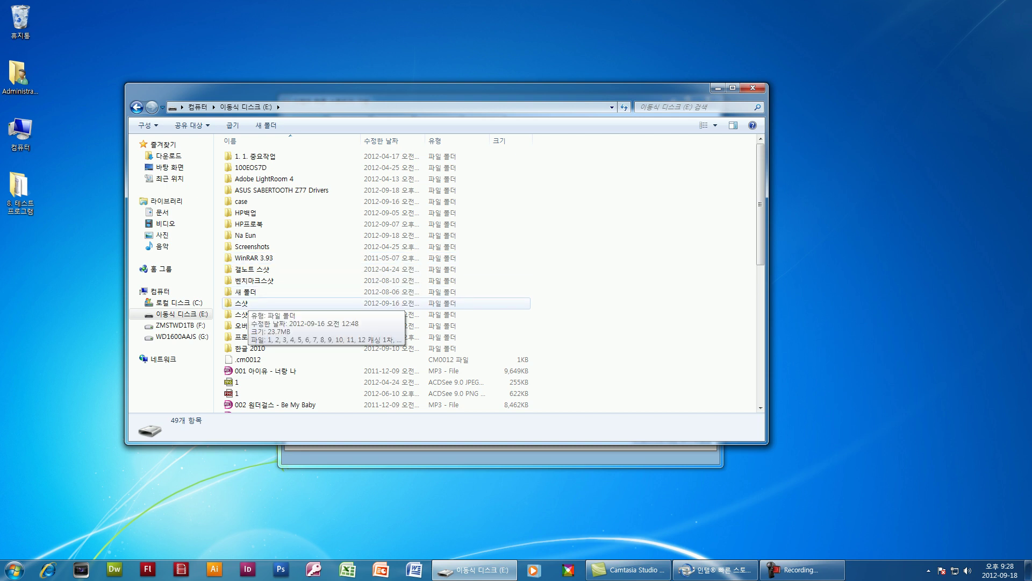
double_click(242, 302)
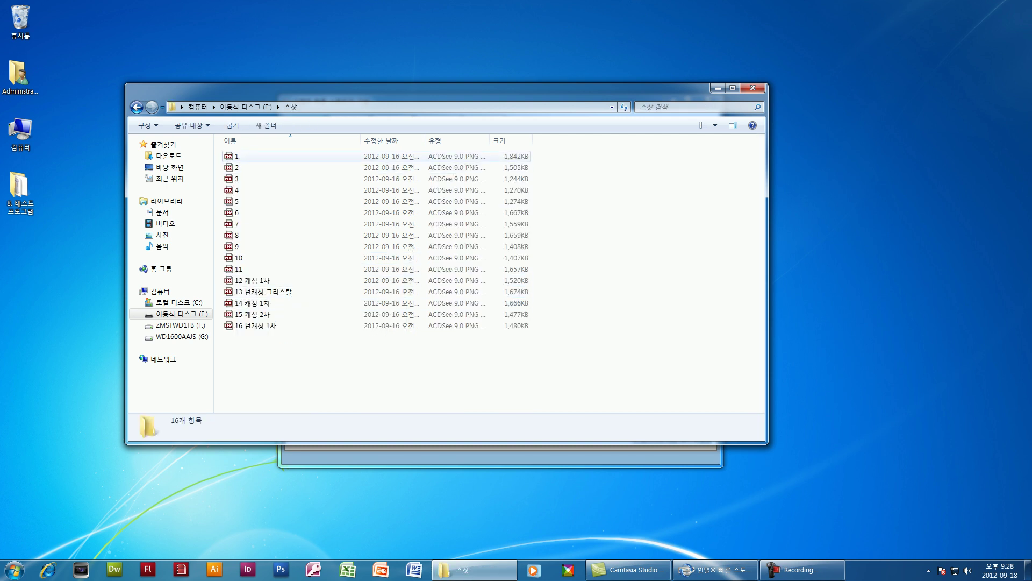
key("BackSpace")
- Switch the E: folder view to large icons with Ctrl+scroll
scroll(258, 279, "down", 9)
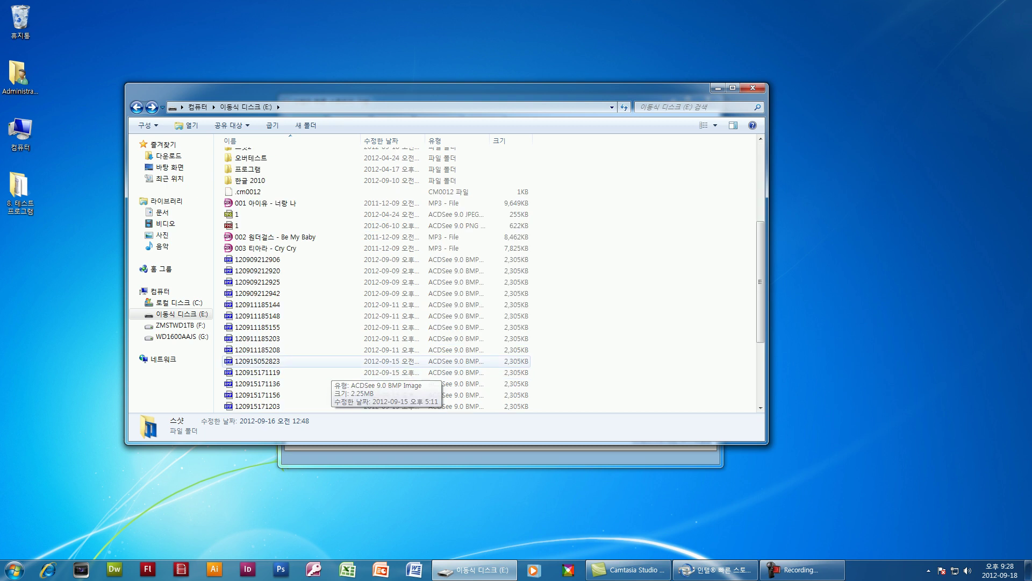
scroll(294, 274, "up", 2)
scroll(358, 318, "up", 5, "ctrl")
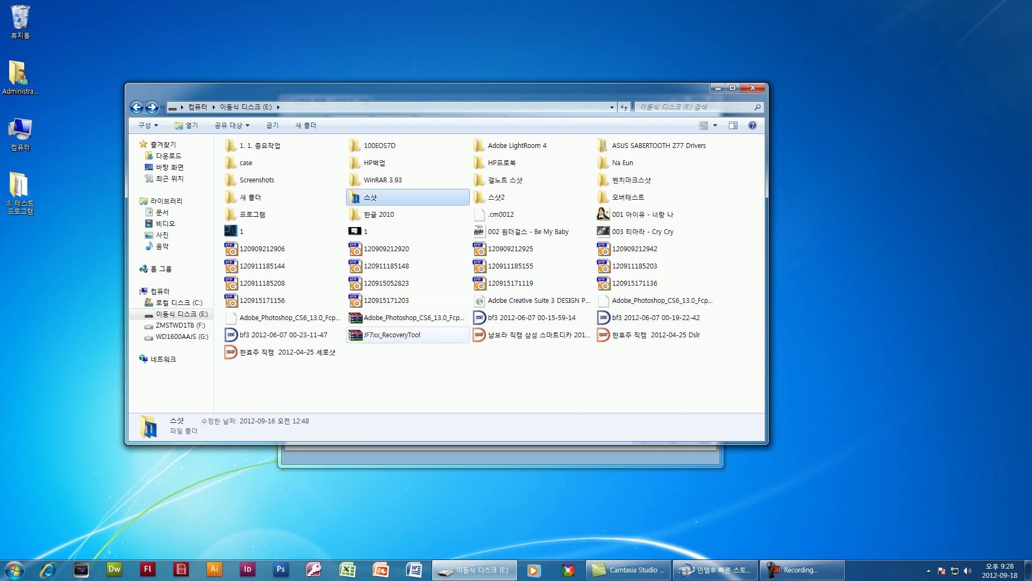
scroll(388, 339, "up", 2, "ctrl")
scroll(387, 340, "down", 6)
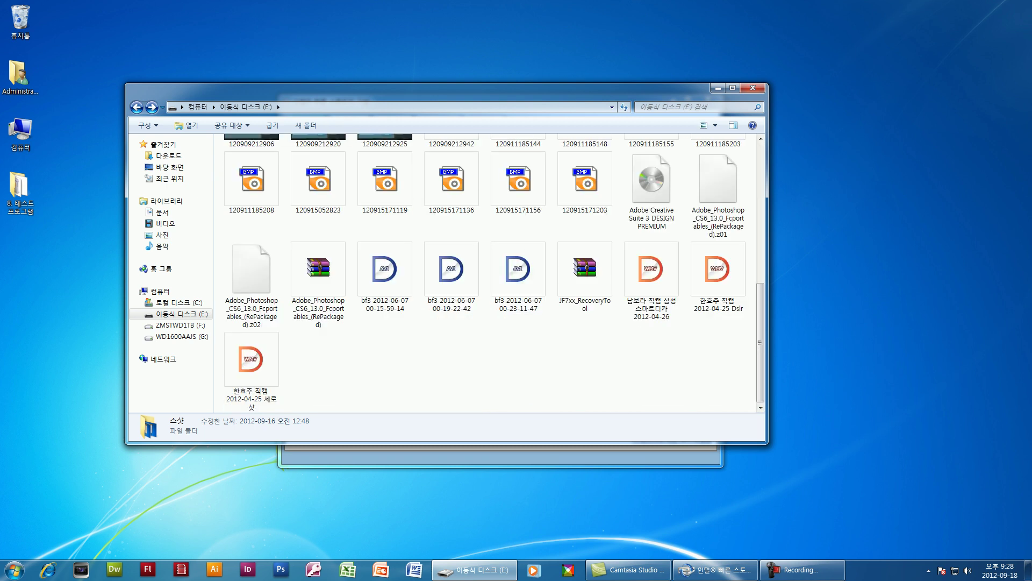
scroll(559, 258, "up", 2)
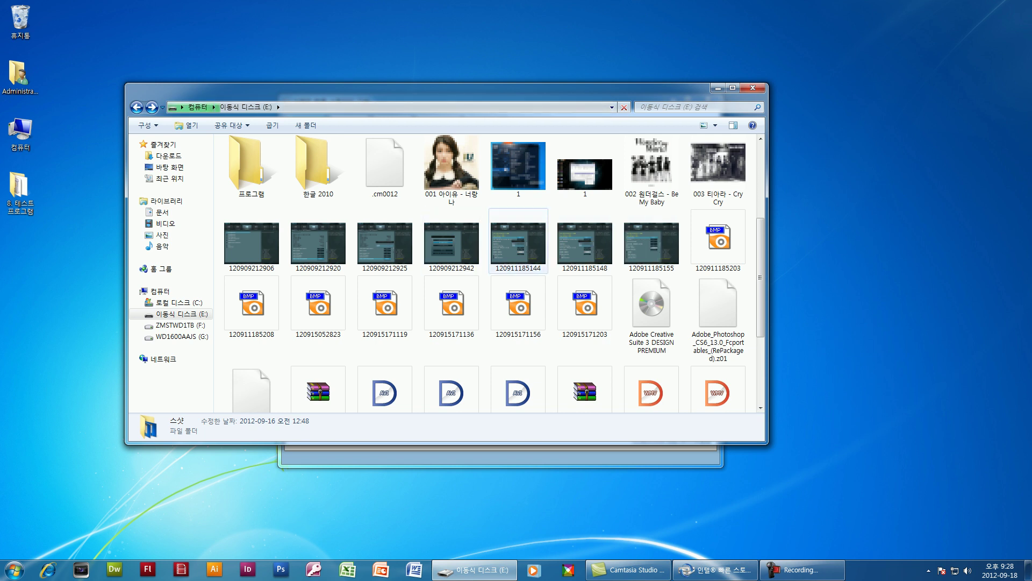
double_click(385, 305)
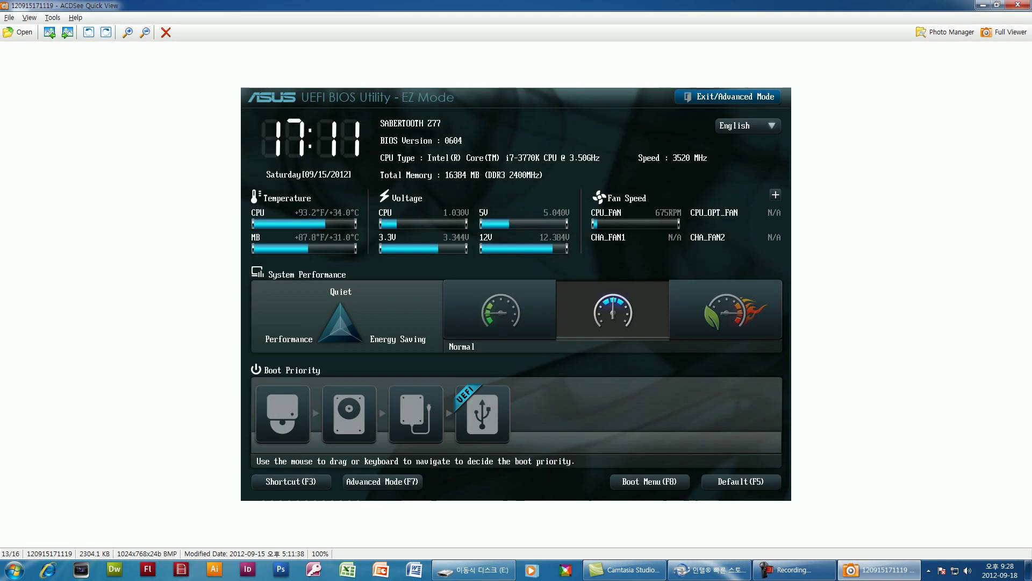
key("Page_Down")
key("Page_Down")
key("Page_Down")
key("Page_Up")
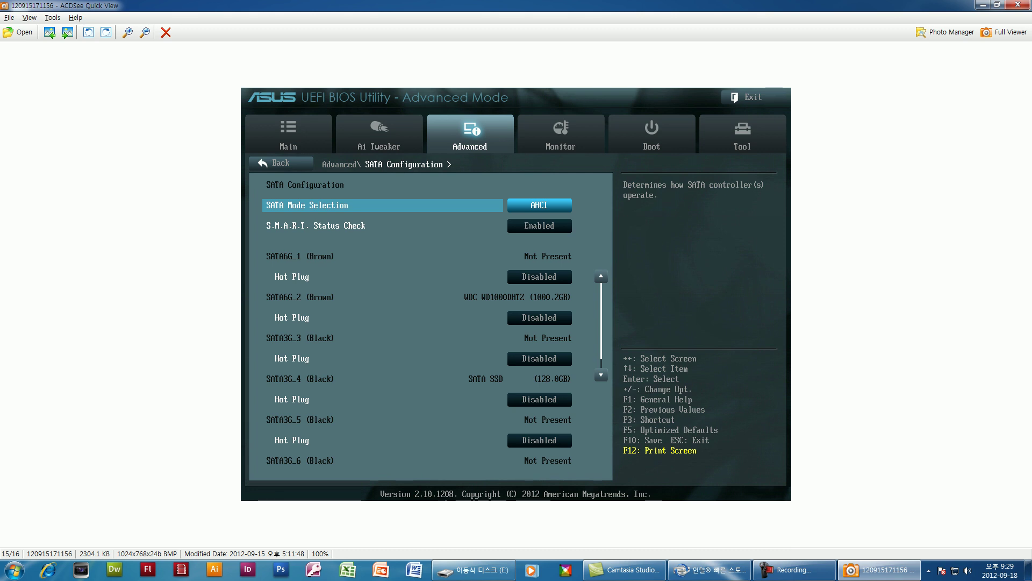
key("Page_Down")
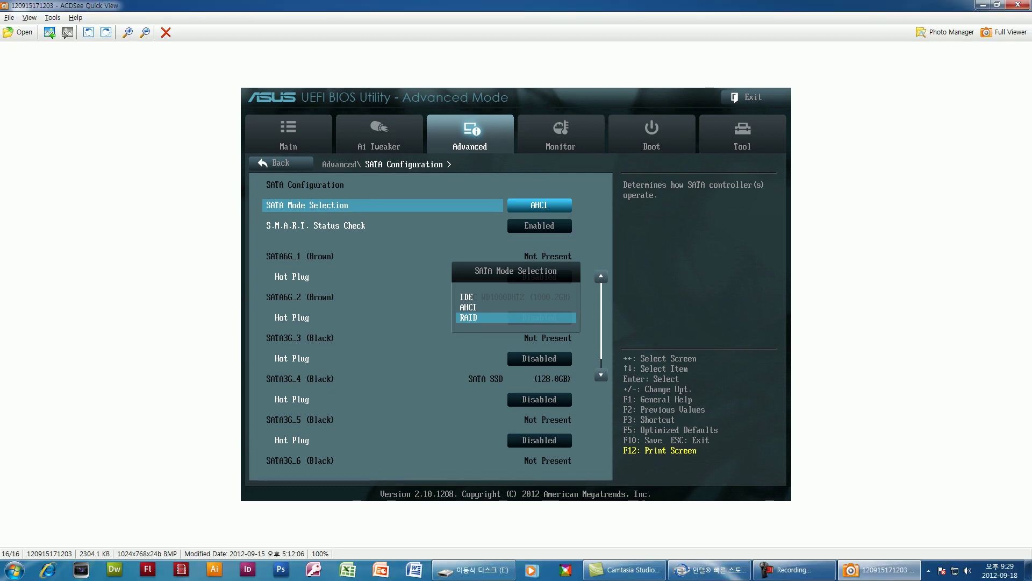
left_click(1018, 5)
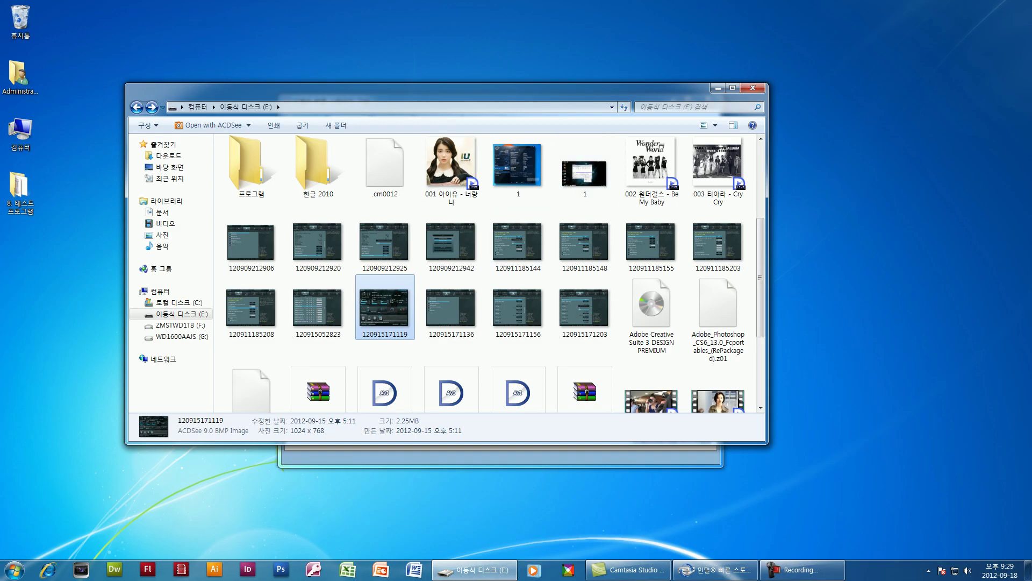
- Close Explorer, reposition the Intel RST window, and reveal the hidden tray icons
left_click(754, 86)
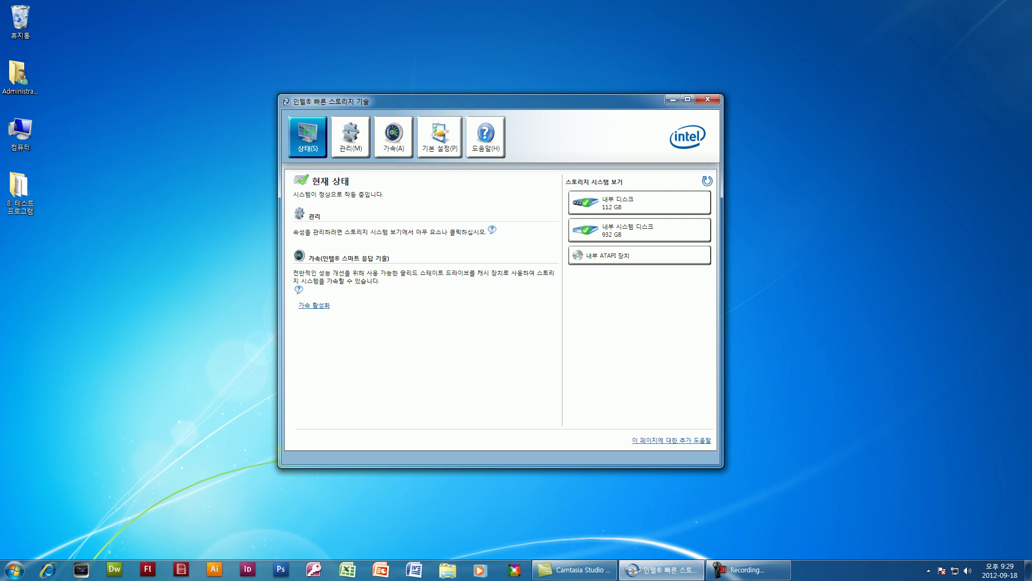
left_click_drag(500, 101, 526, 90)
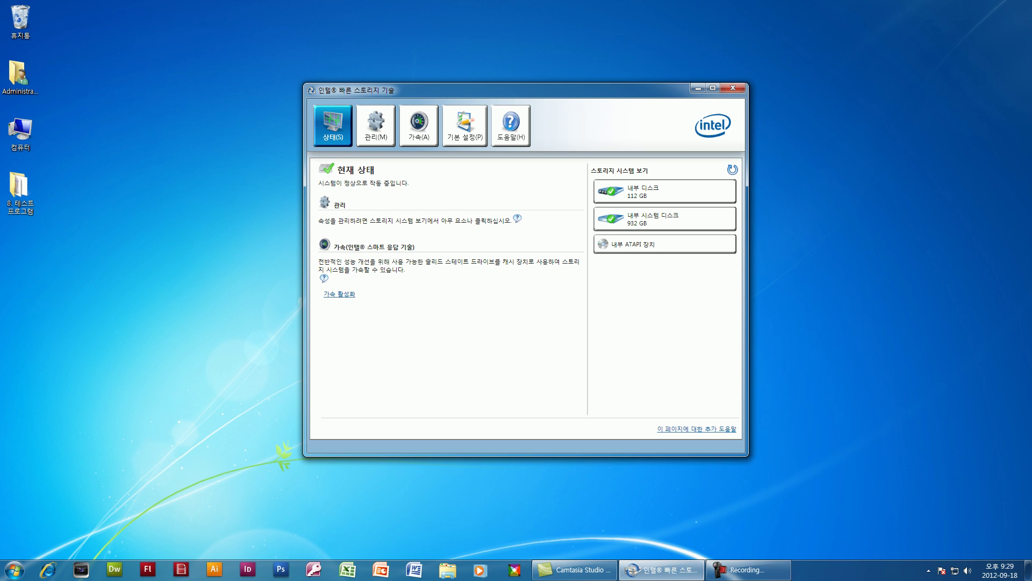
left_click_drag(476, 90, 455, 109)
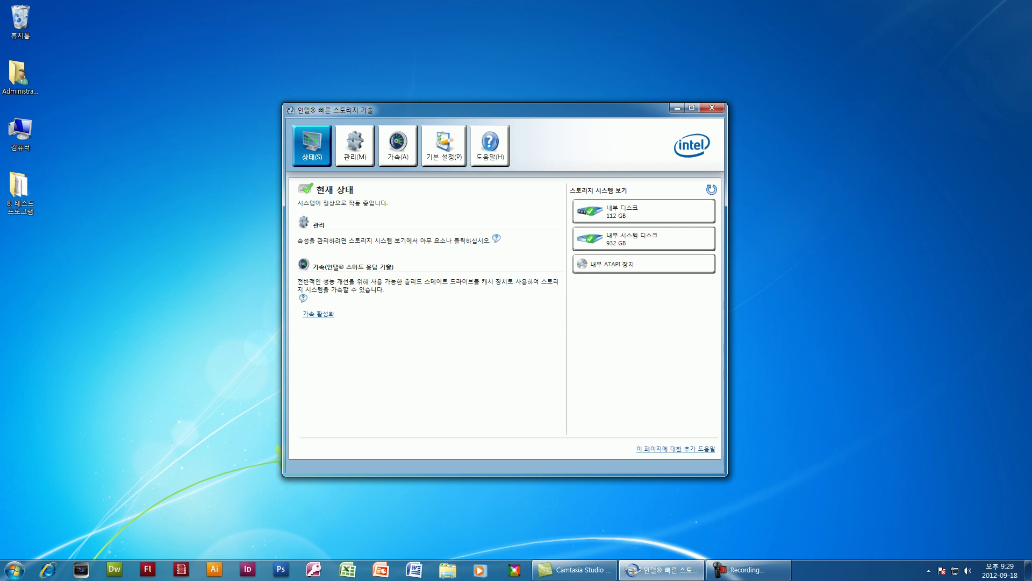
left_click(929, 570)
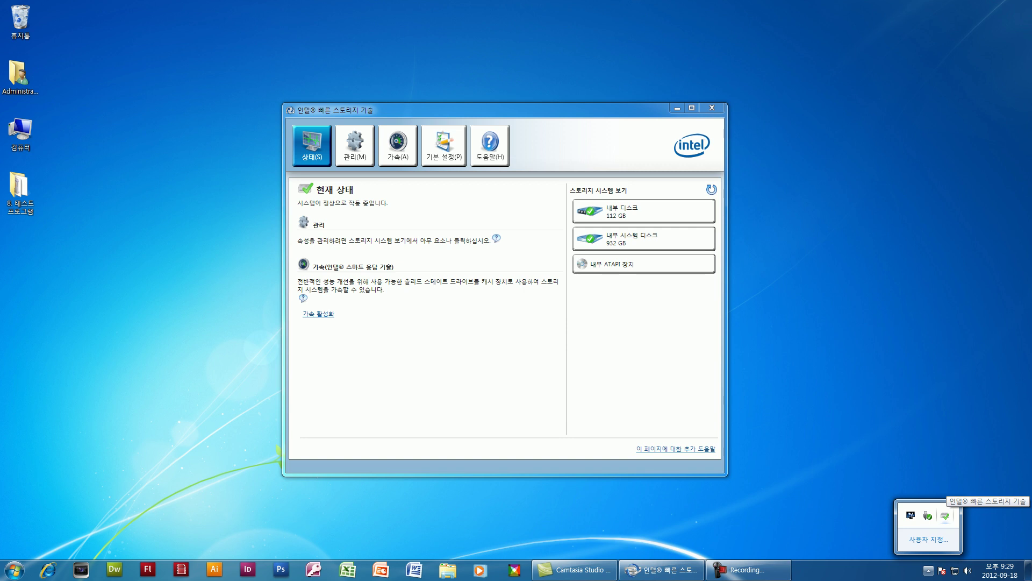
left_click_drag(538, 110, 514, 102)
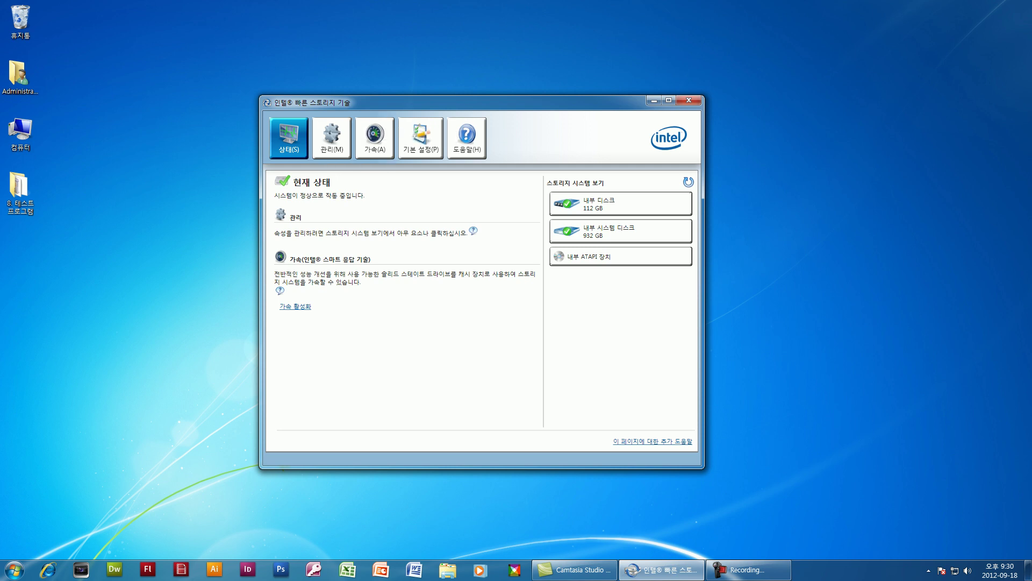
- Open a Computer window listing drives C:, F:, G:, D: and E:
left_click(14, 570)
left_click(21, 133)
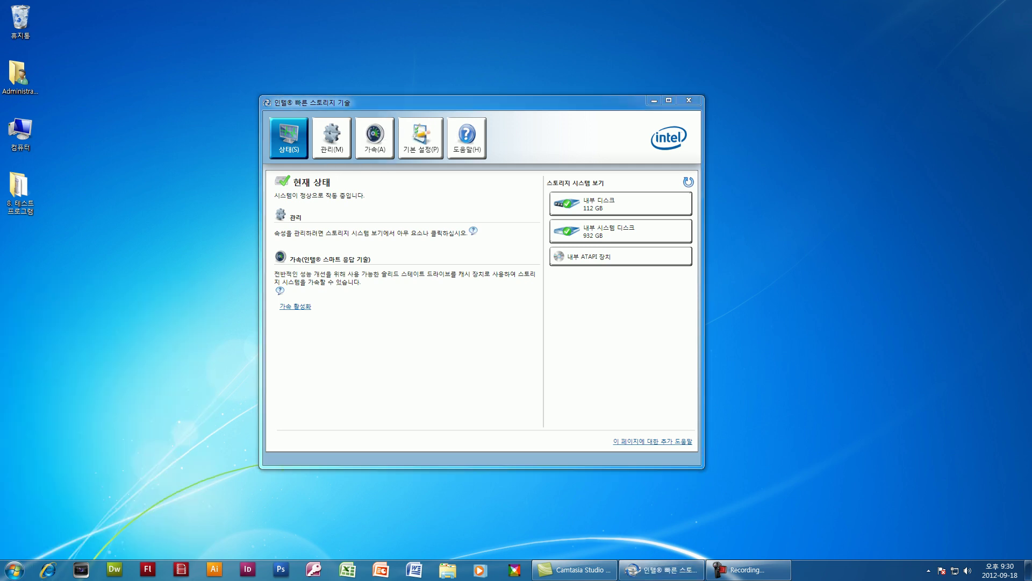
key("Return")
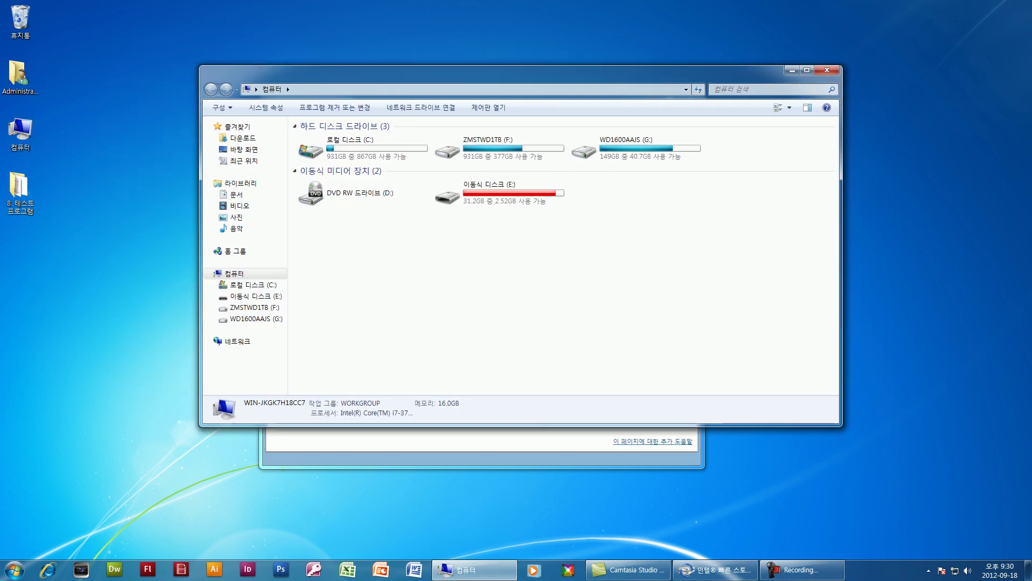
- Select Local Disk (C:) and run diskmgmt.msc to view the 931.51 GB disk's partitions
left_click(363, 148)
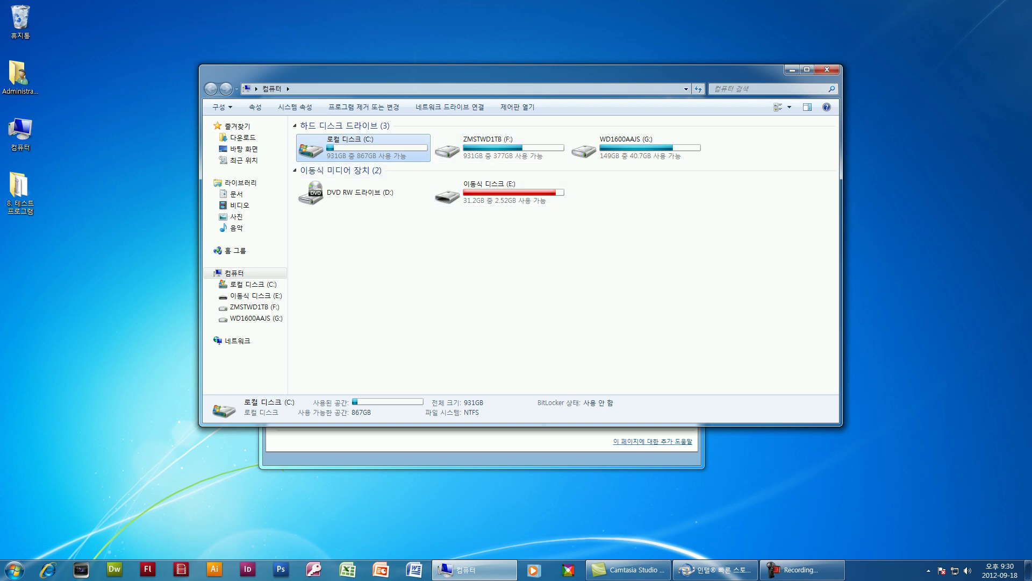
key("super")
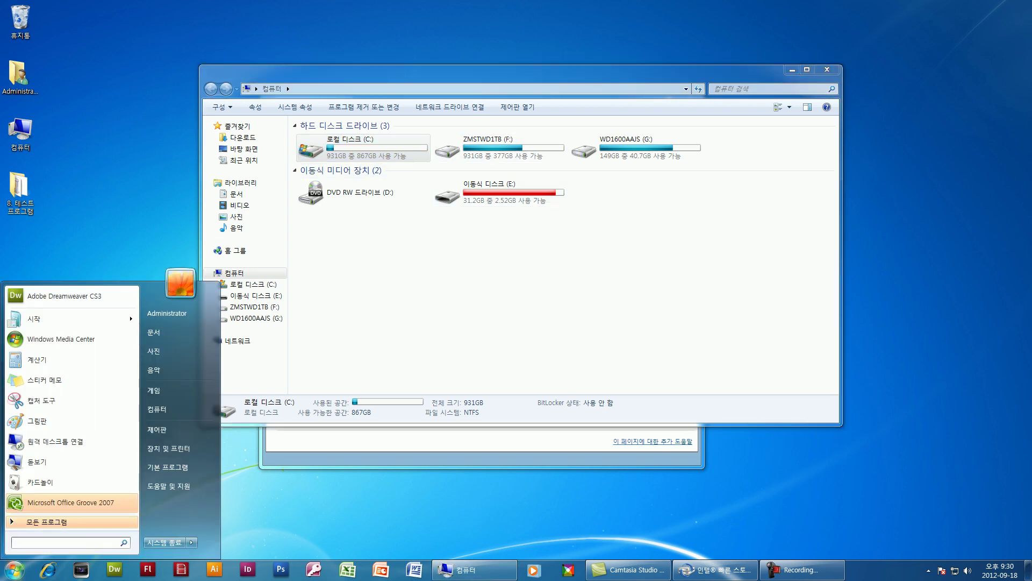
type("diskmgmt.ms")
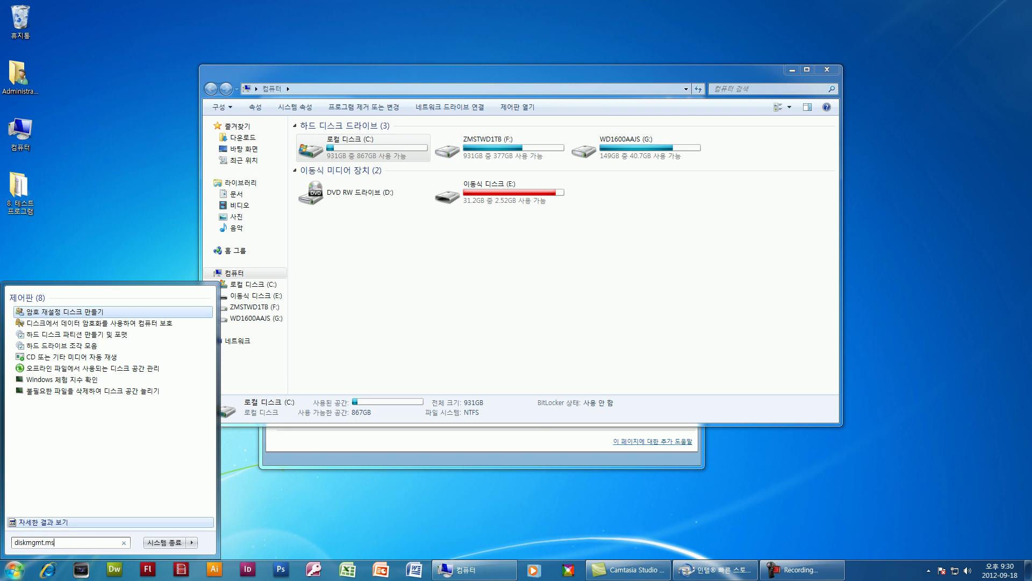
type("c")
key("Return")
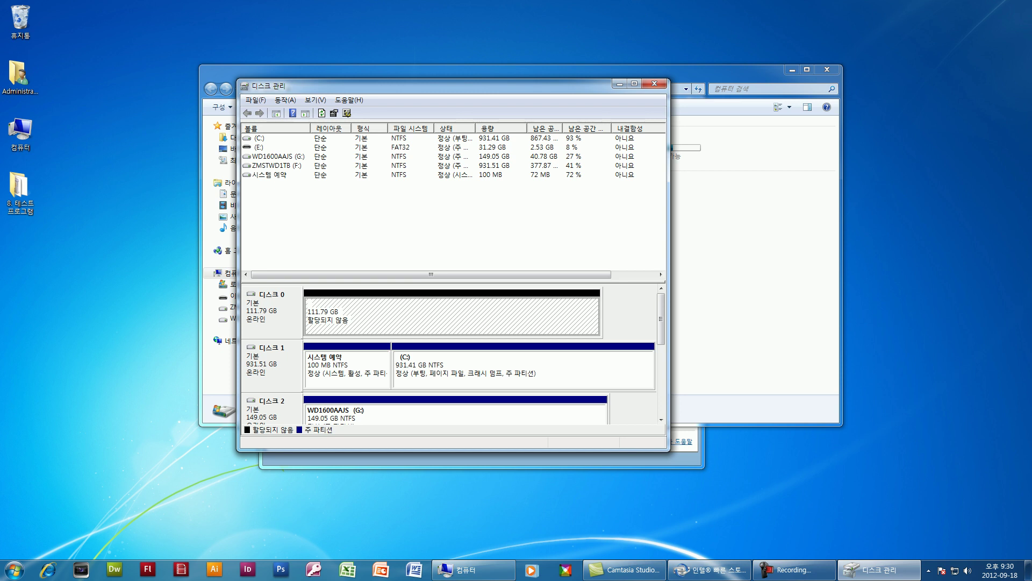
left_click(47, 570)
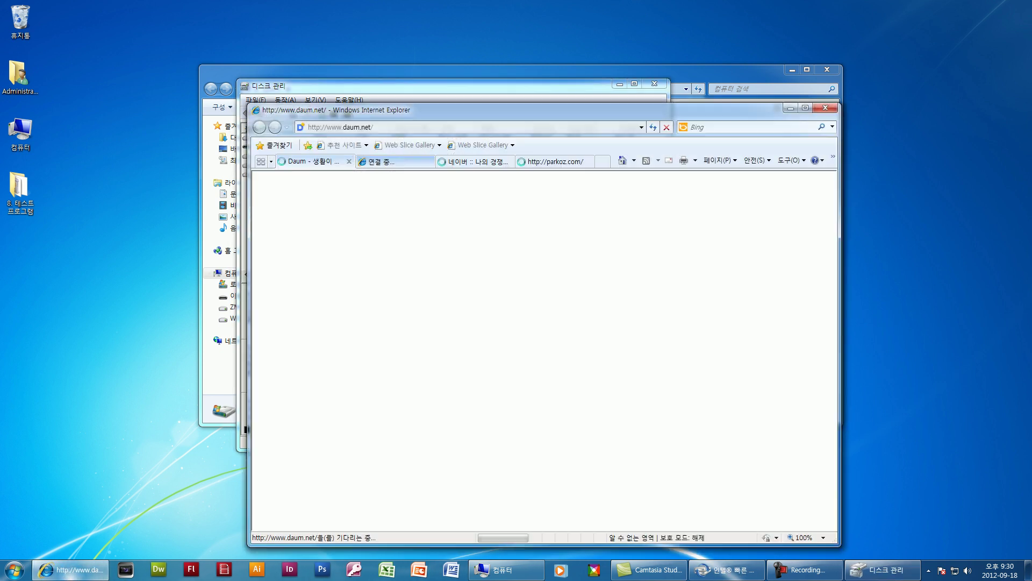
- Load cdmanii.com in Internet Explorer from the address-bar suggestion
left_click(377, 127)
type("c")
key("Down")
key("Return")
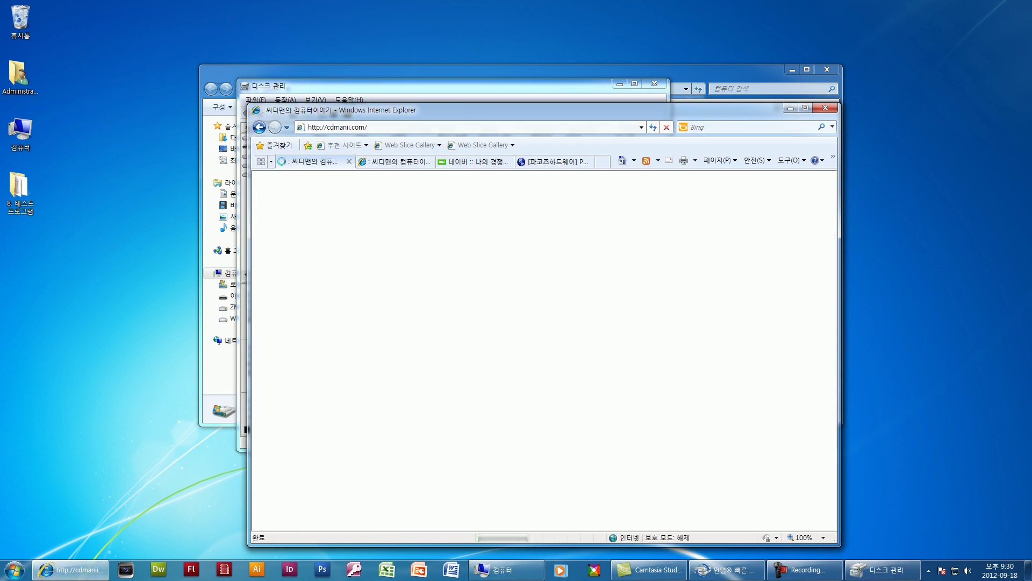
left_click_drag(537, 110, 497, 51)
scroll(651, 367, "down", 15)
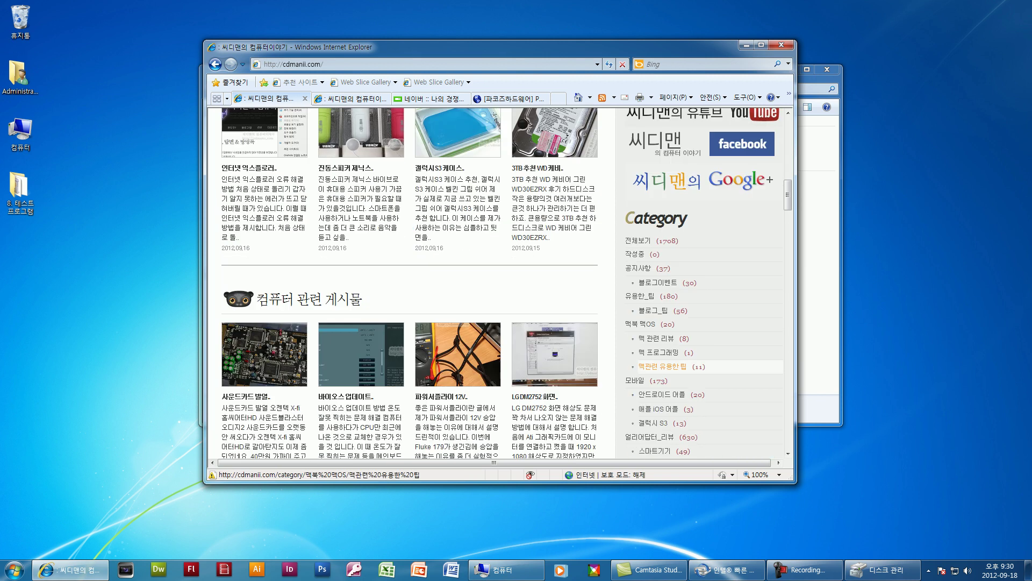
scroll(653, 360, "up", 3)
scroll(653, 357, "up", 2)
- Read the PHINOCOM SSD 128GB article's benchmarks in the SSD category, then close the browser
left_click(647, 321)
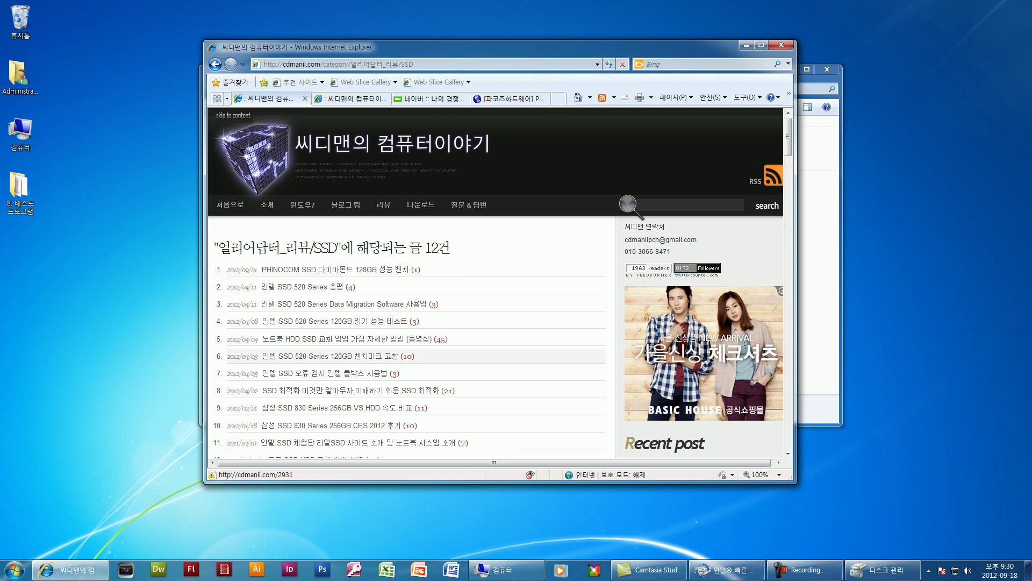
left_click(339, 270)
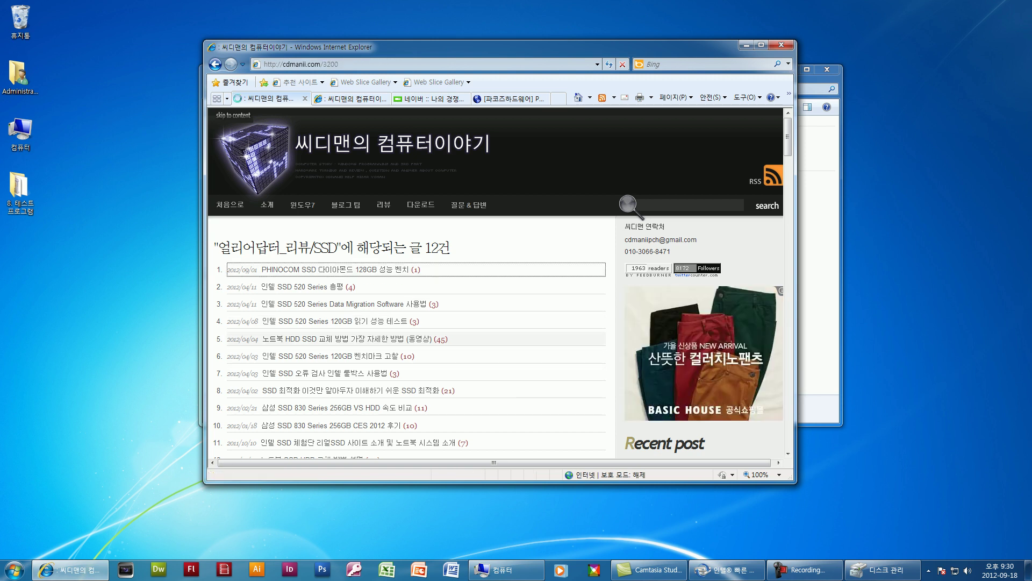
scroll(339, 270, "down", 1)
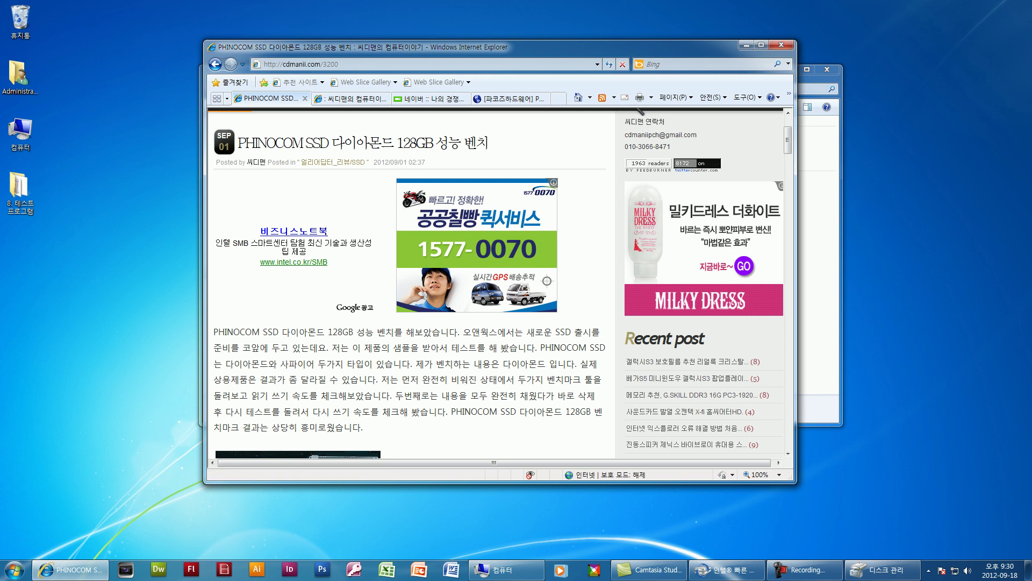
scroll(409, 285, "down", 10)
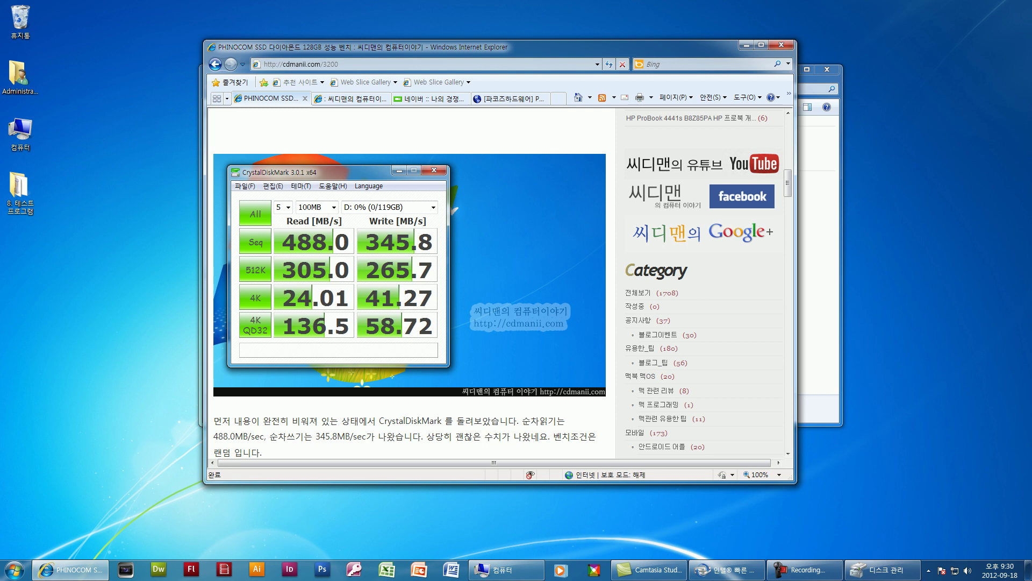
scroll(409, 285, "down", 12)
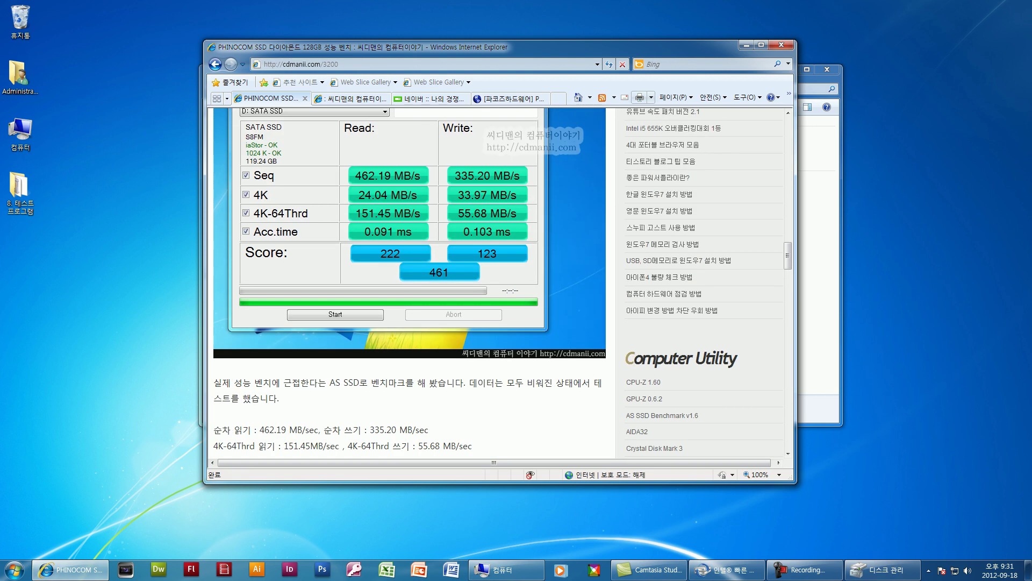
left_click(781, 44)
key("Return")
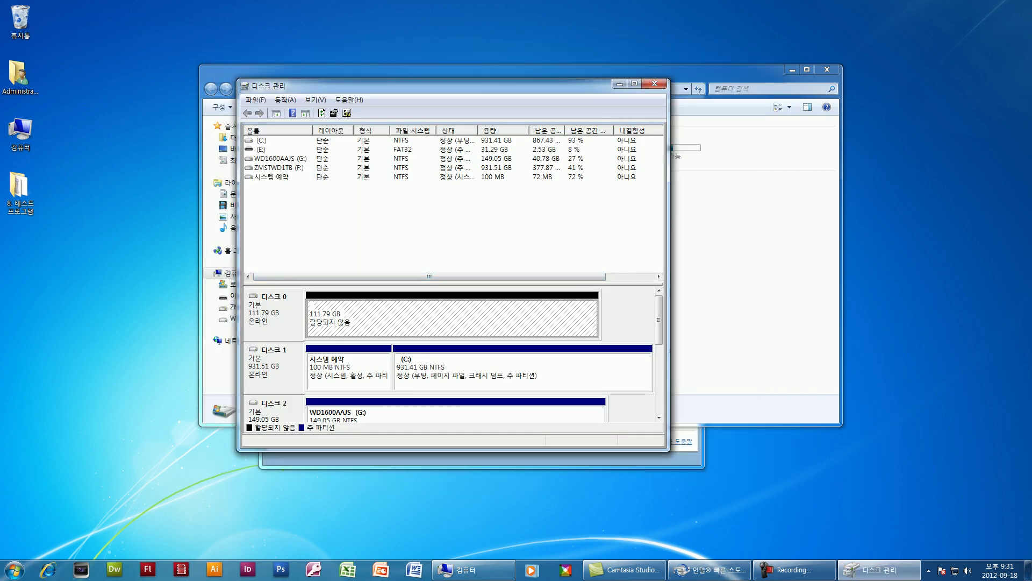
- Close Disk Management and the Computer window
left_click(654, 84)
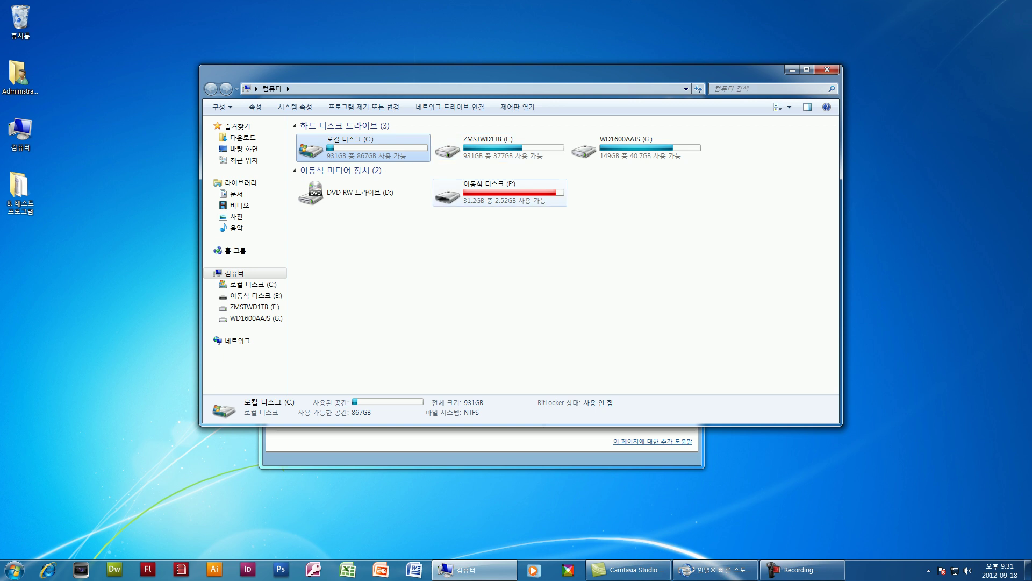
left_click(827, 69)
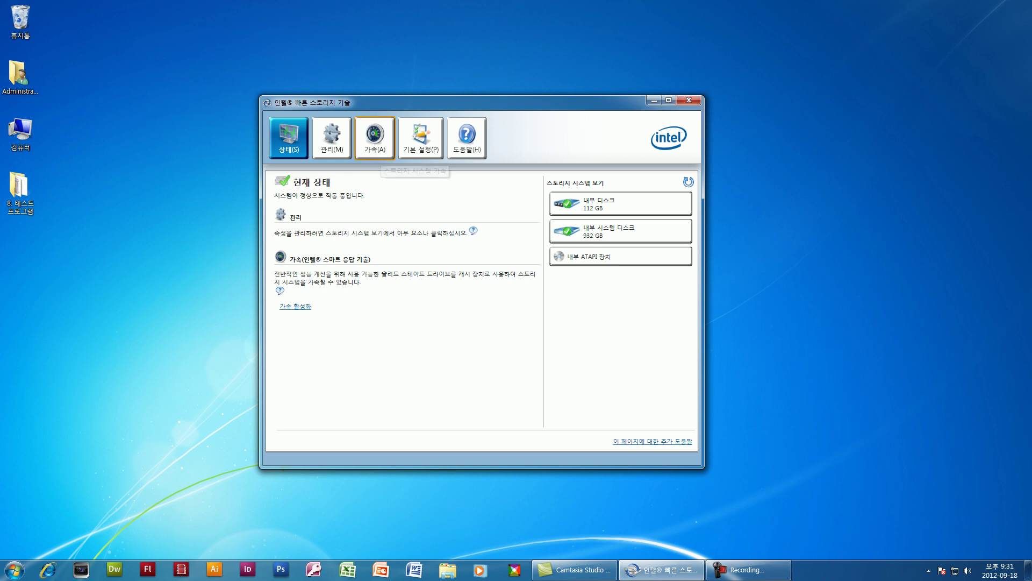
- Open the 가속 page and start 가속 활성화 with the 112 GB SSD caching the 932 GB disk
left_click(376, 151)
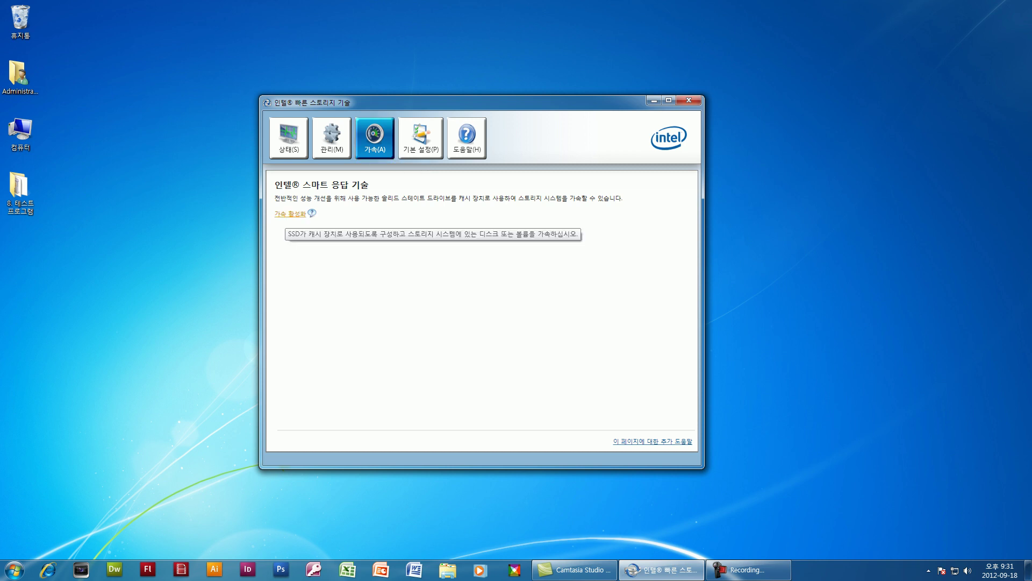
left_click(290, 214)
mouse_move(478, 177)
left_mouse_down()
mouse_move(498, 172)
mouse_move(483, 181)
left_mouse_up()
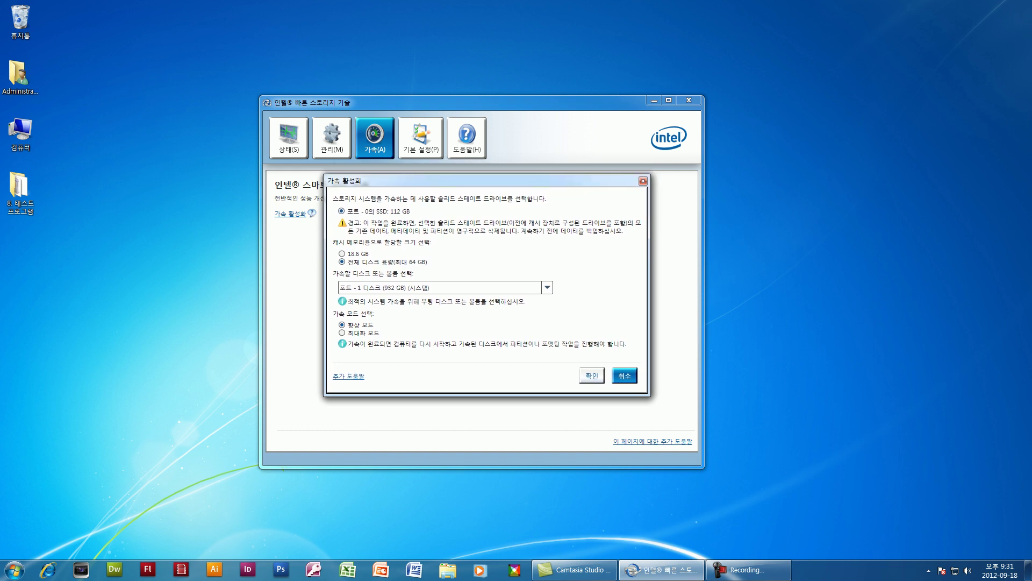
mouse_move(366, 213)
left_click(342, 253)
left_click(342, 262)
left_click(548, 287)
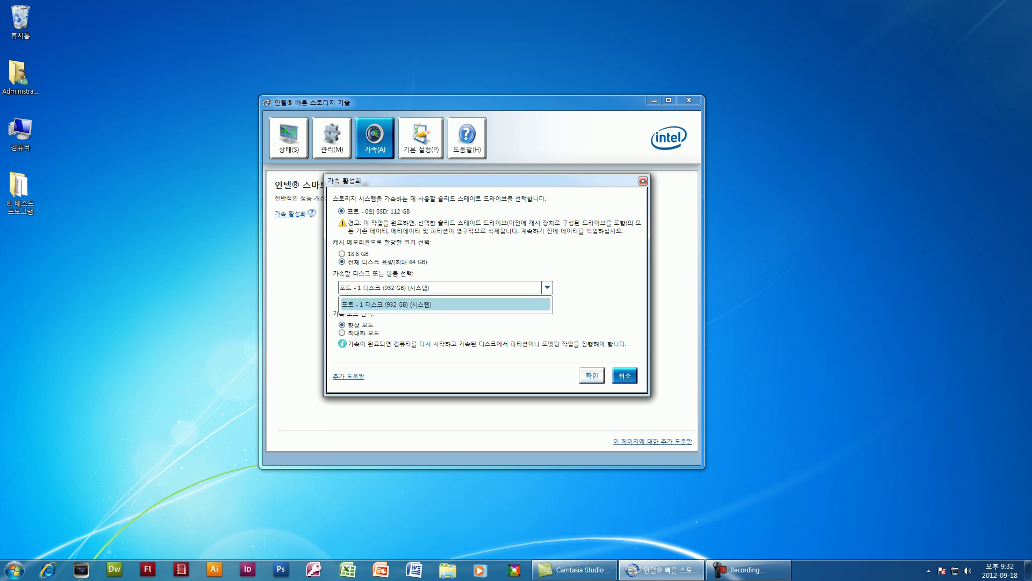
key("Return")
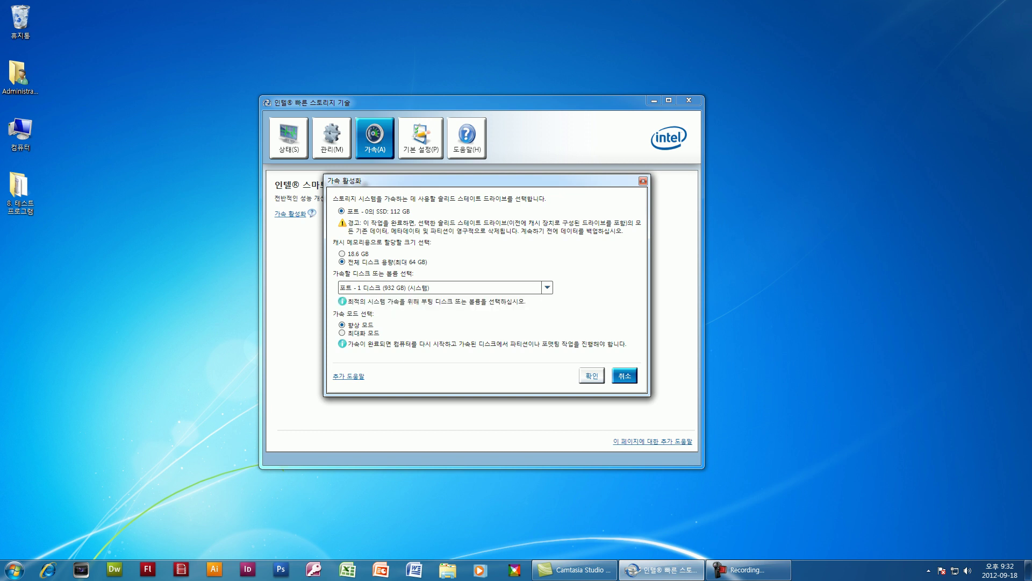
key("alt+Down")
key("Return")
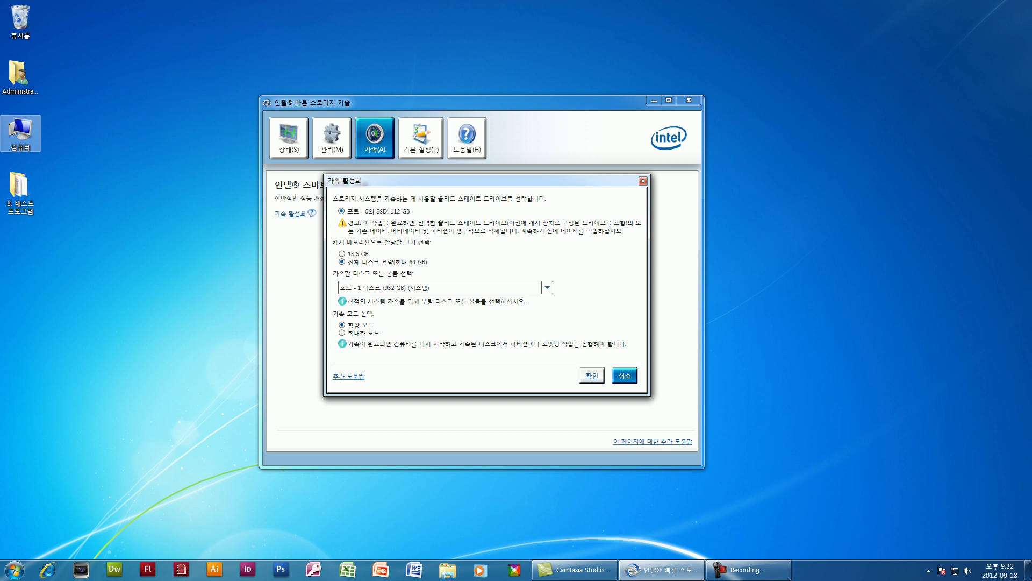
double_click(21, 134)
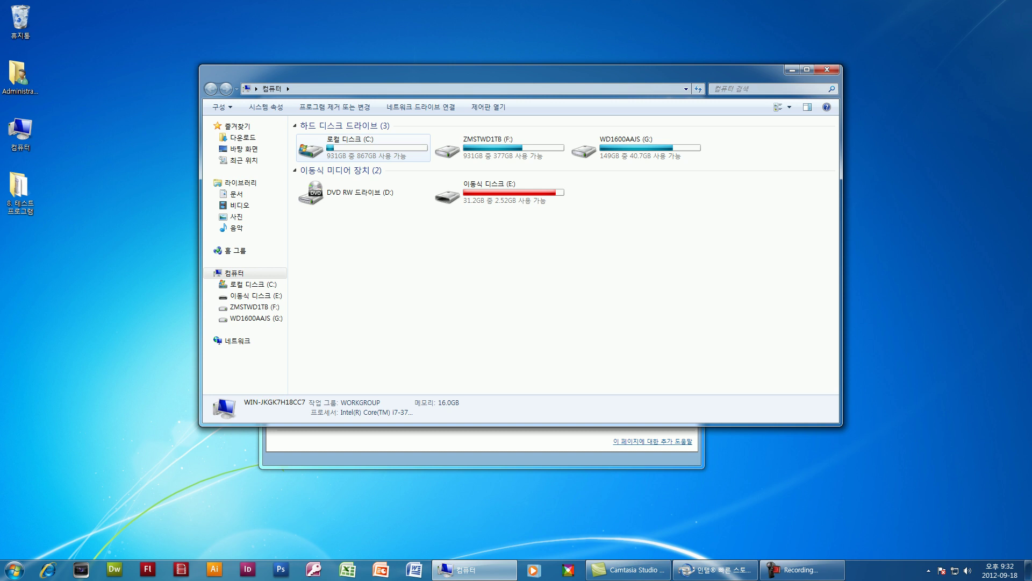
left_click(364, 148)
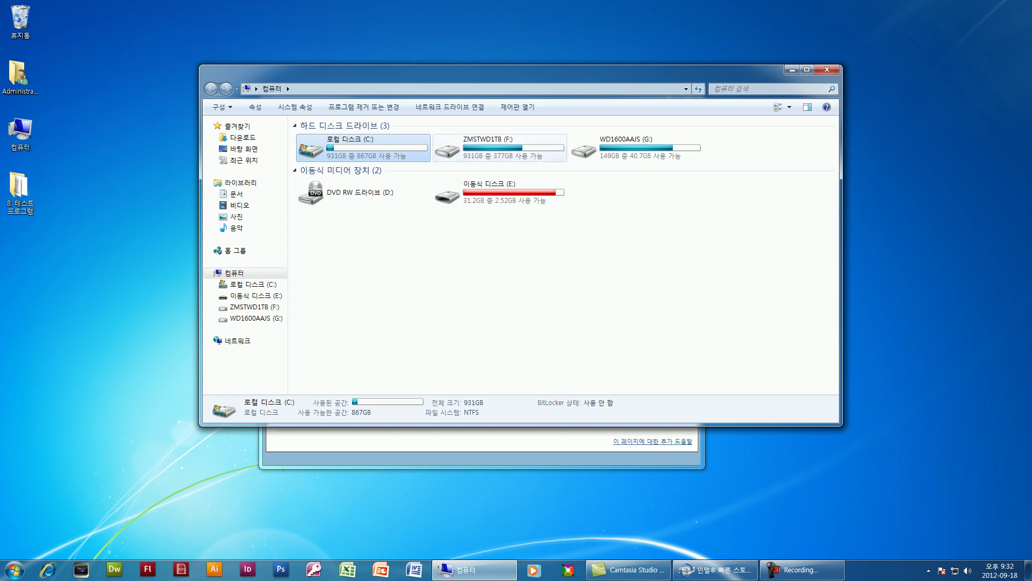
left_click(827, 70)
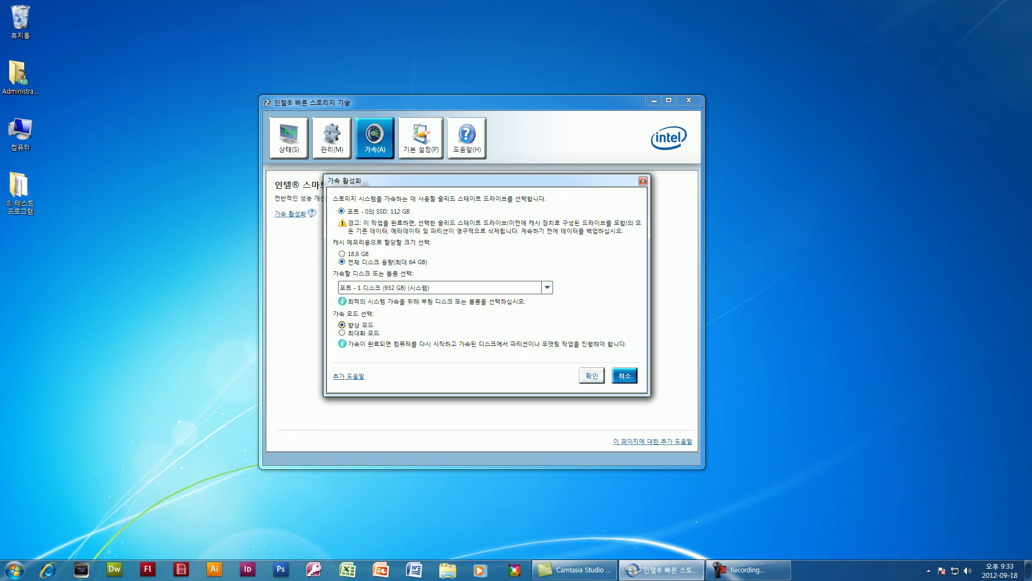
- Toggle between 향상 모드 and 최대화 모드, ending on 최대화 모드 with its data-loss warning
left_click(342, 333)
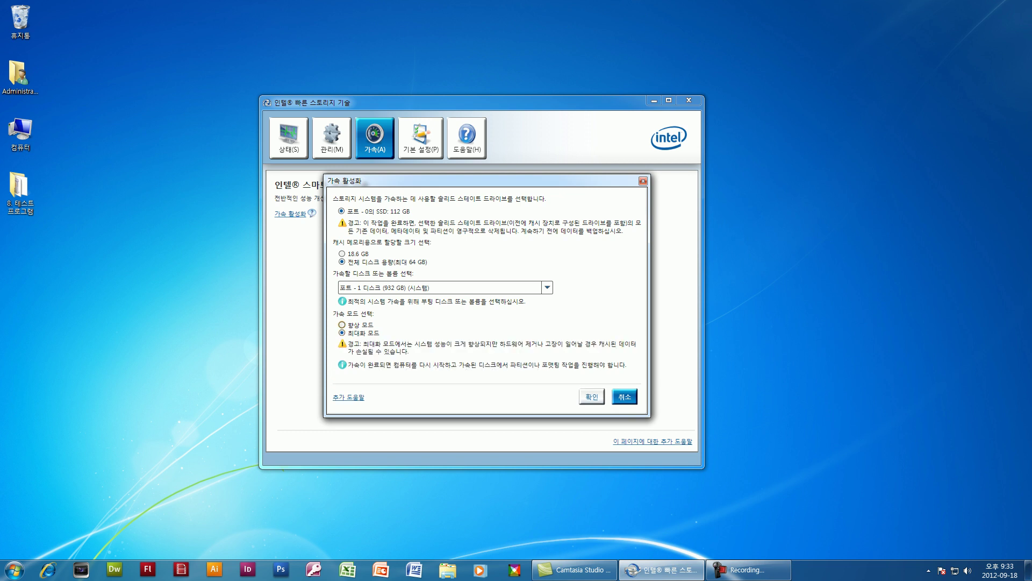
left_click(342, 325)
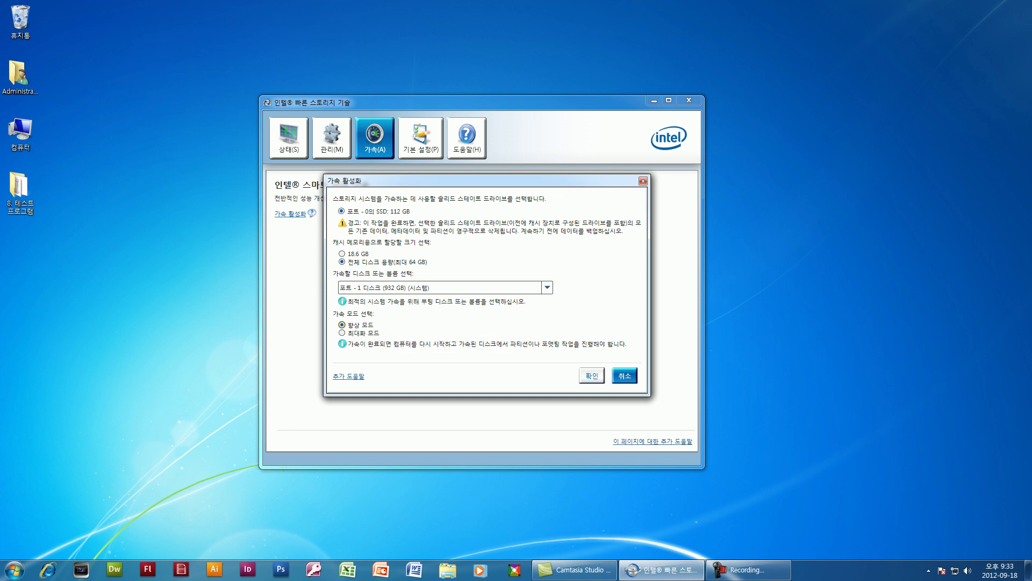
left_click(342, 333)
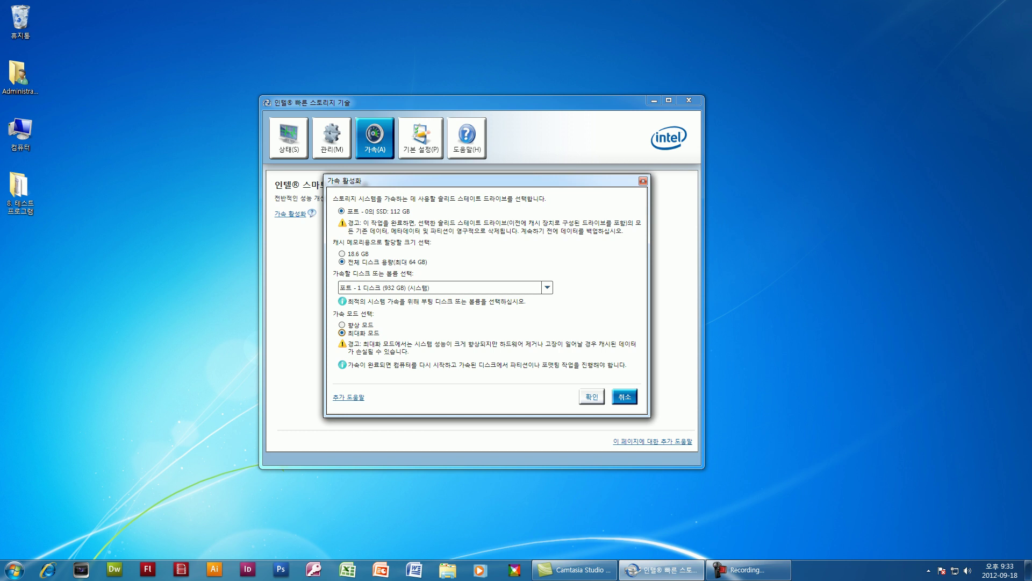
left_click(342, 324)
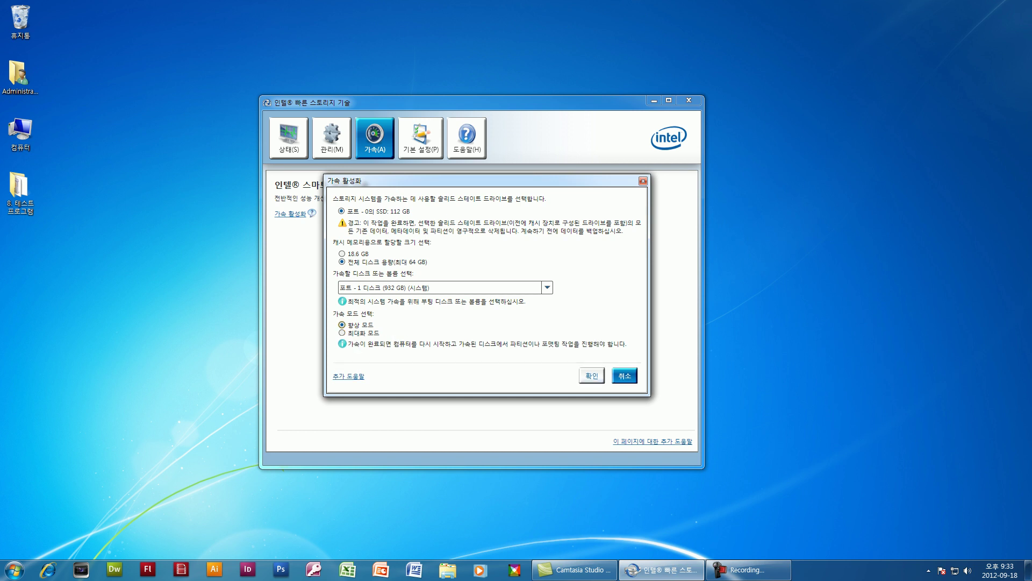
left_click(342, 333)
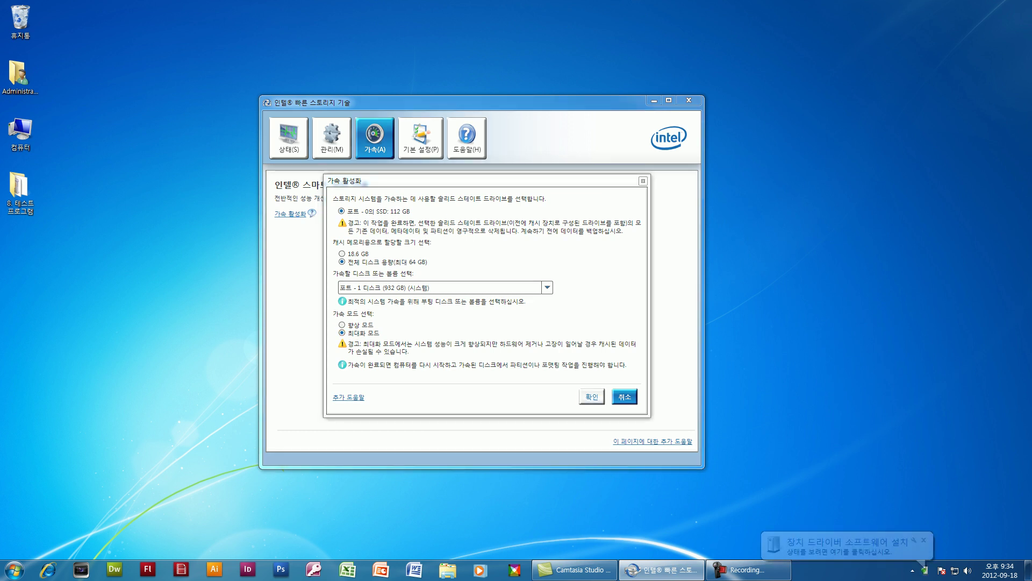
- Confirm the dialog to enable maximized acceleration with a 64 GB cache volume
key("Escape")
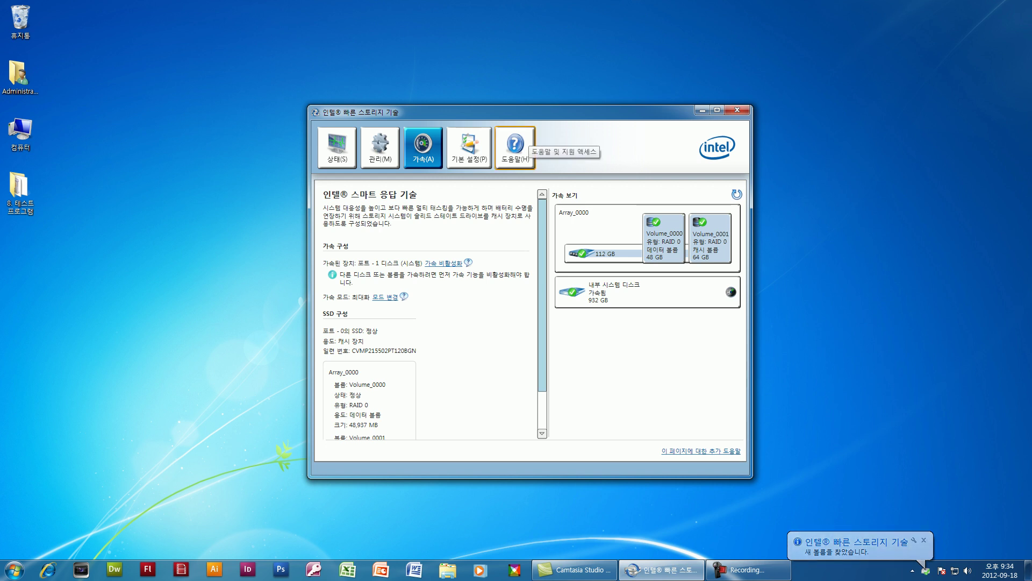
- Check the 112 GB SSD and 932 GB system disk details, then open the Computer window
left_click_drag(517, 112, 502, 107)
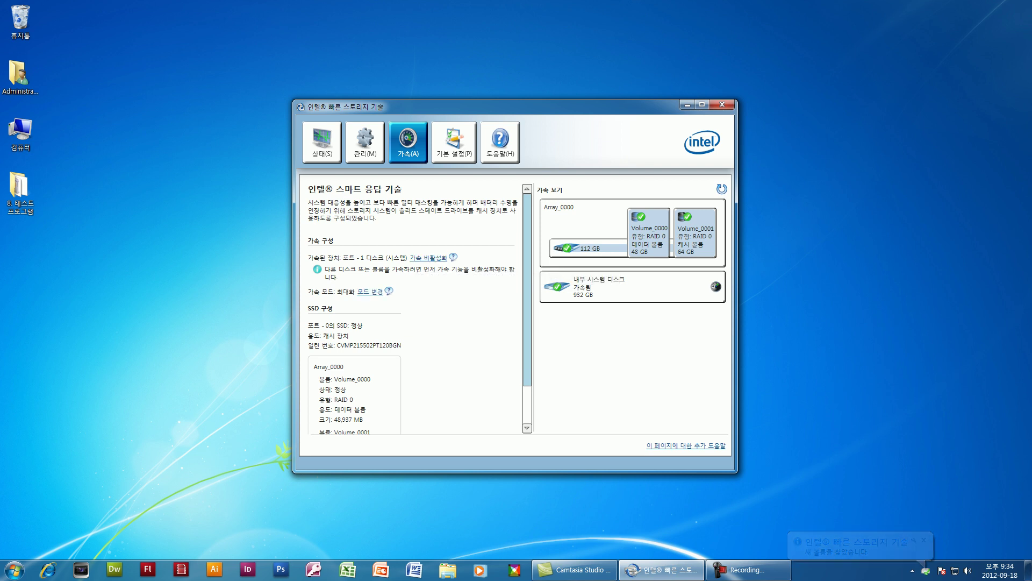
left_click(591, 248)
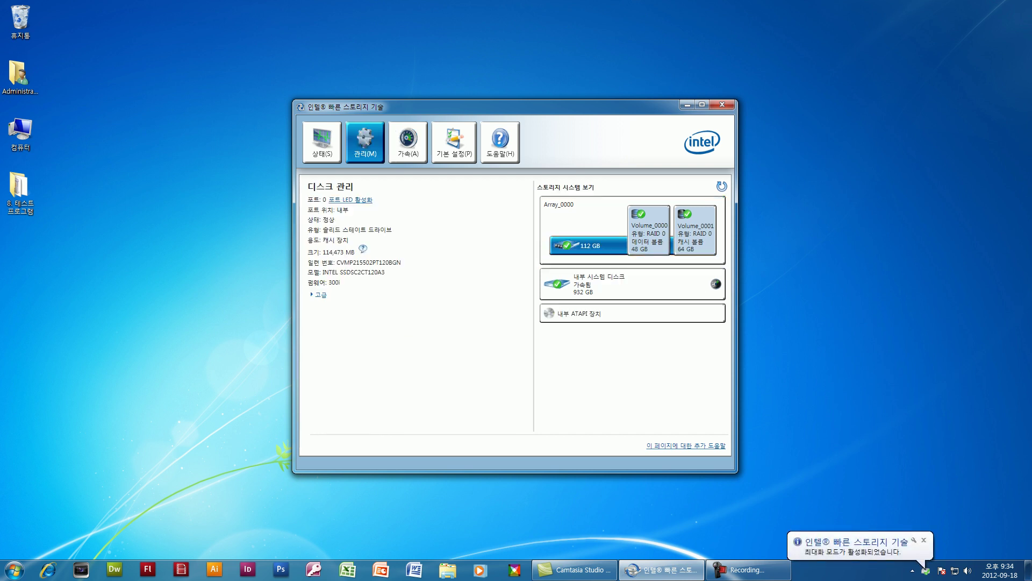
mouse_move(667, 226)
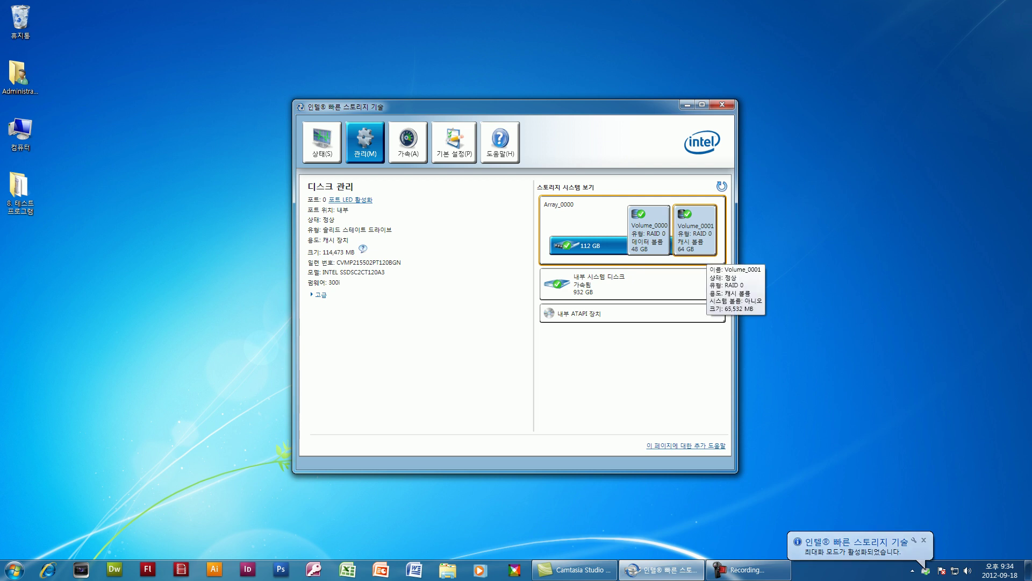
left_click(666, 285)
double_click(21, 130)
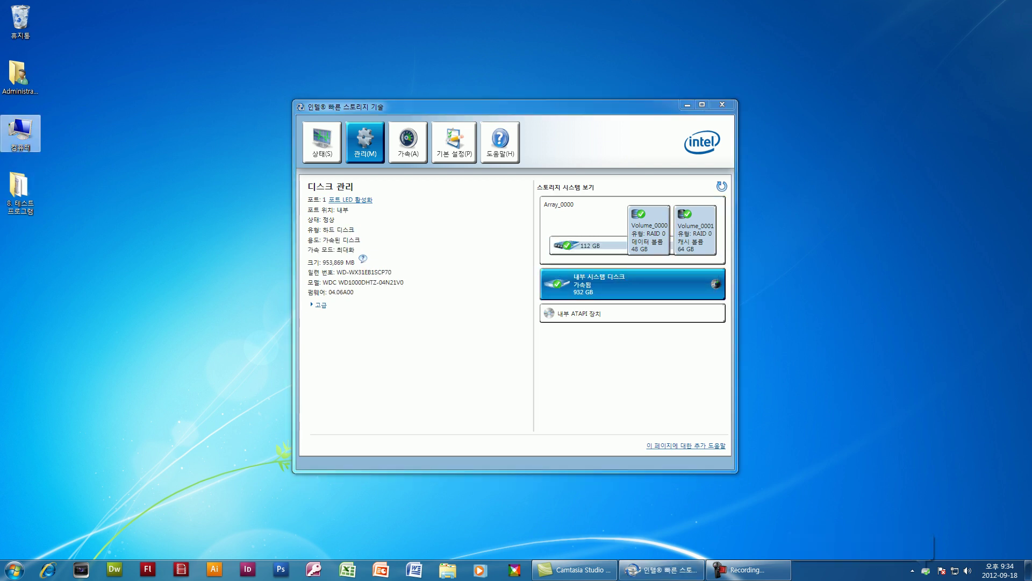
left_click_drag(494, 73, 473, 111)
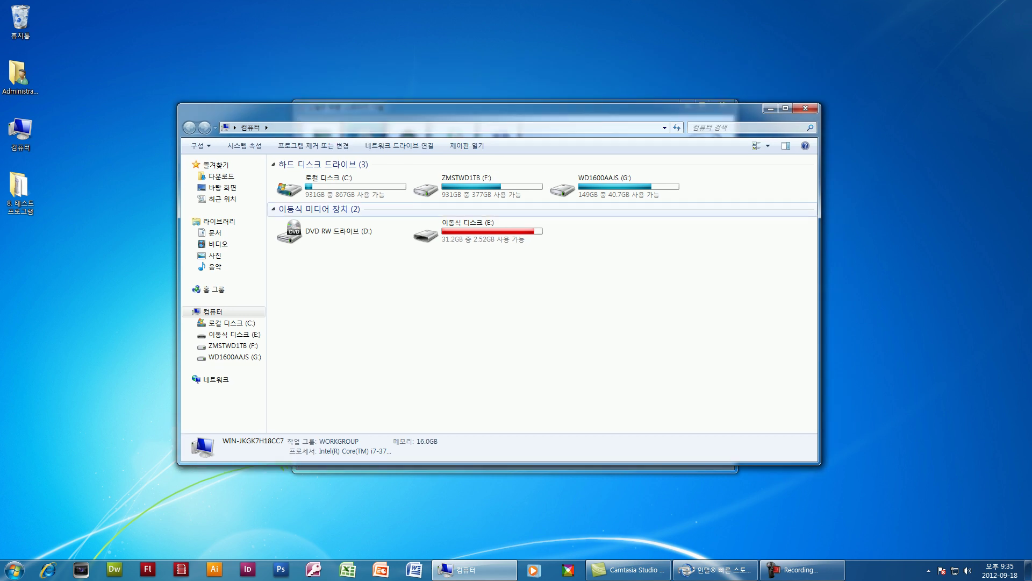
- Compare the details of drives F: and G:, then removable E: and Local Disk C:
left_click(500, 187)
left_click(596, 188)
left_click(500, 187)
left_click(597, 187)
left_click(500, 188)
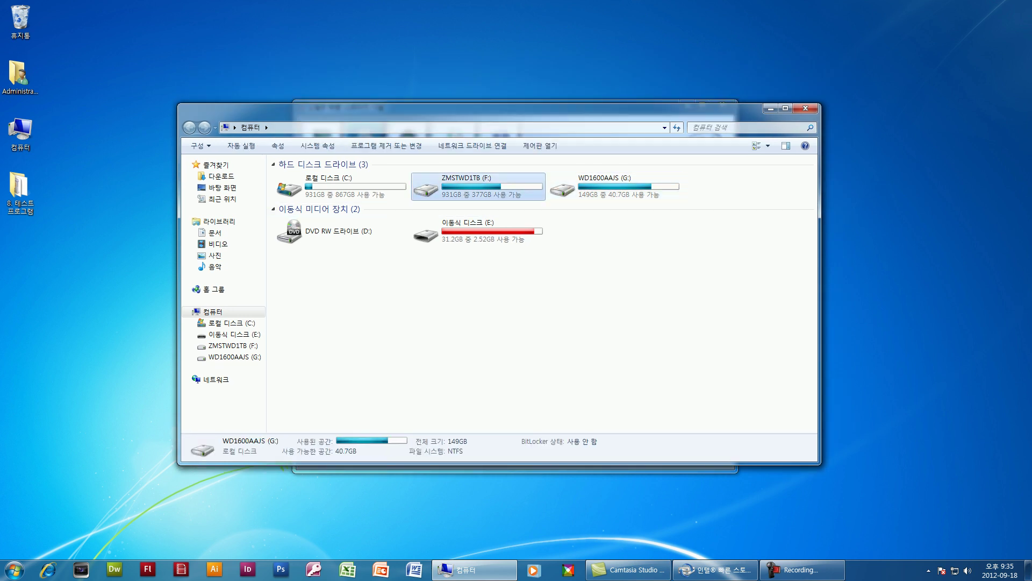
left_click(597, 187)
left_click(478, 231)
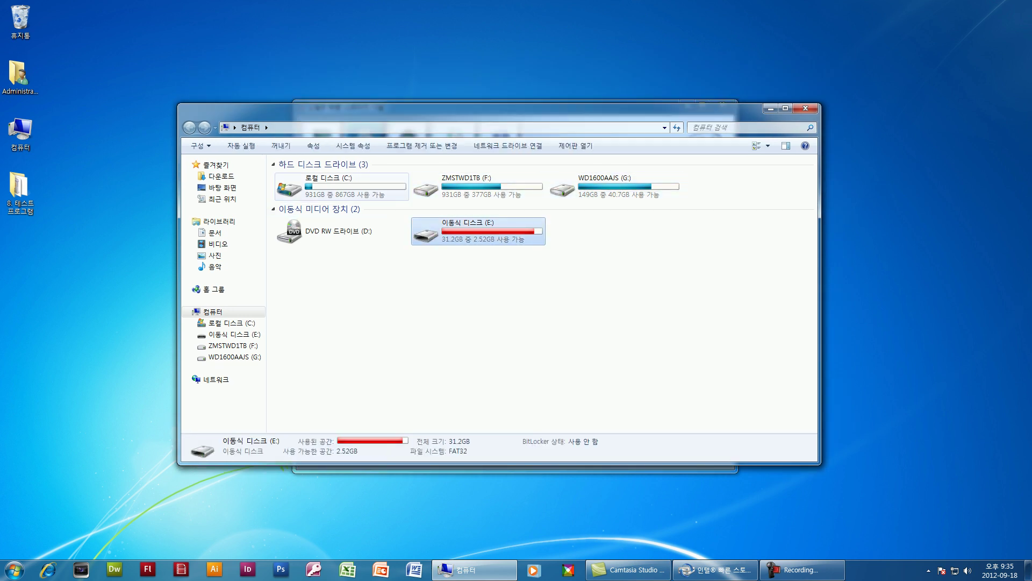
left_click(342, 187)
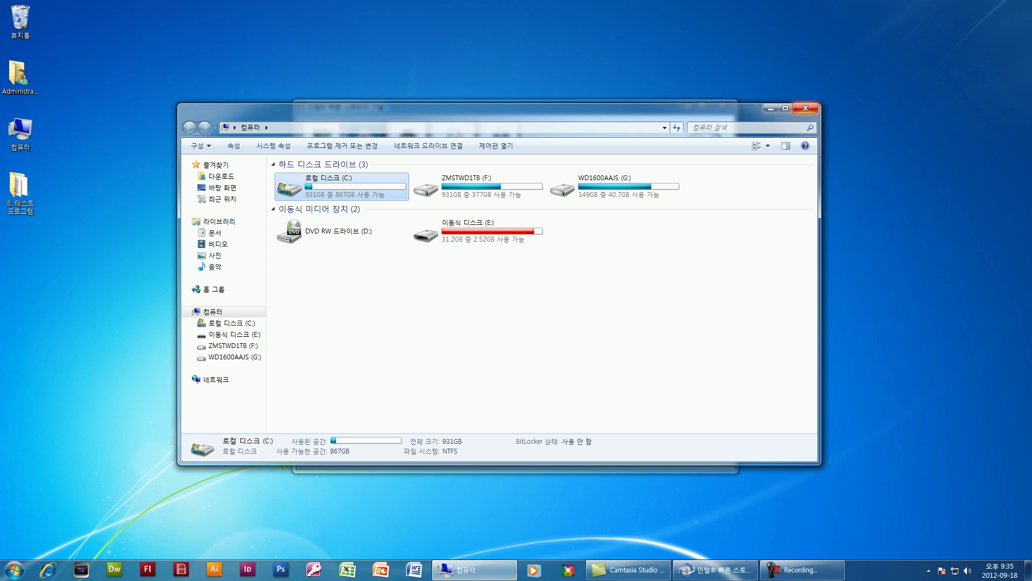
- Dismiss the Start menu, close the Computer window and launch Internet Explorer on Daum
left_click(14, 569)
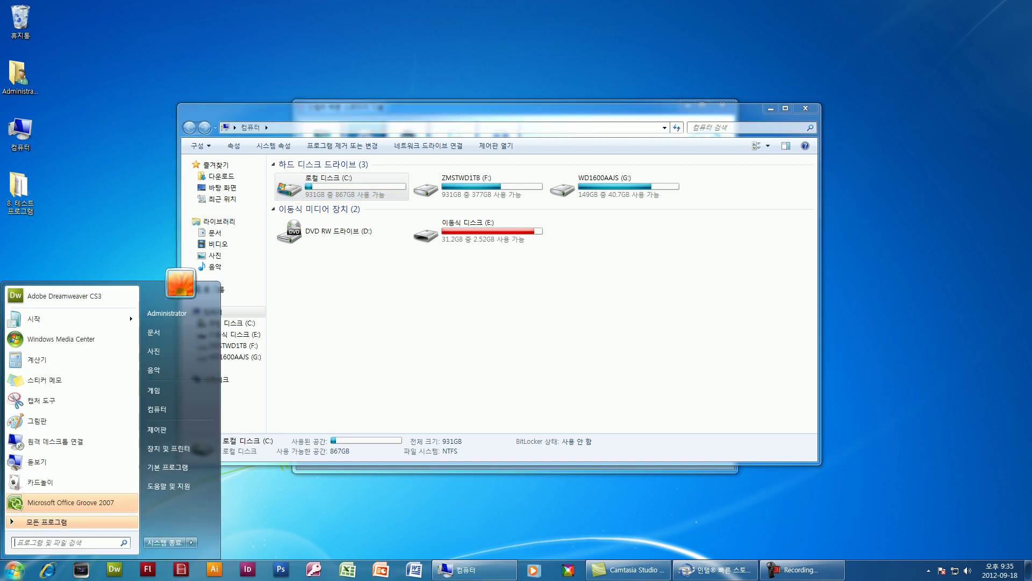
left_click(62, 542)
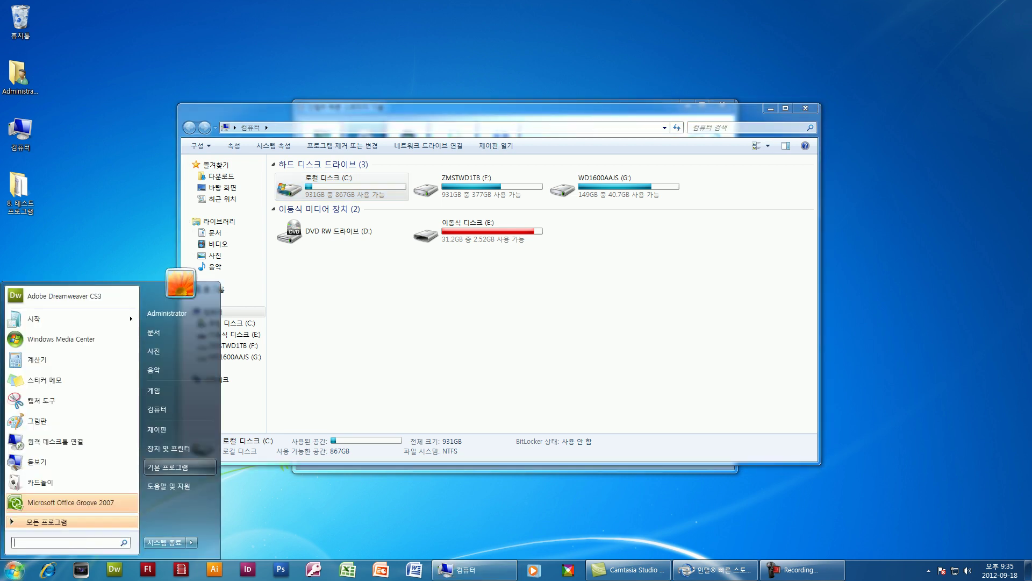
left_click(516, 334)
left_click(806, 108)
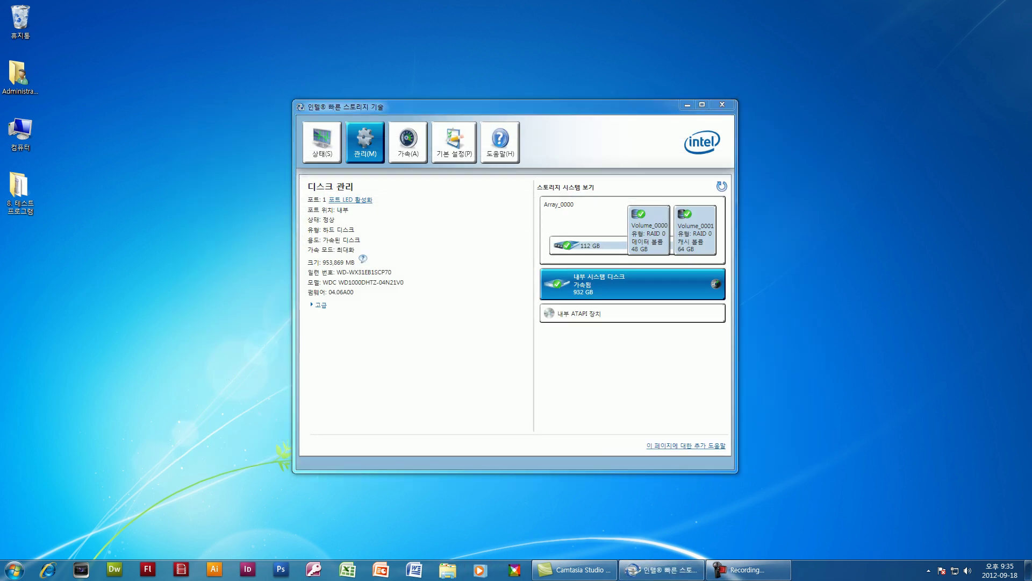
left_click(48, 569)
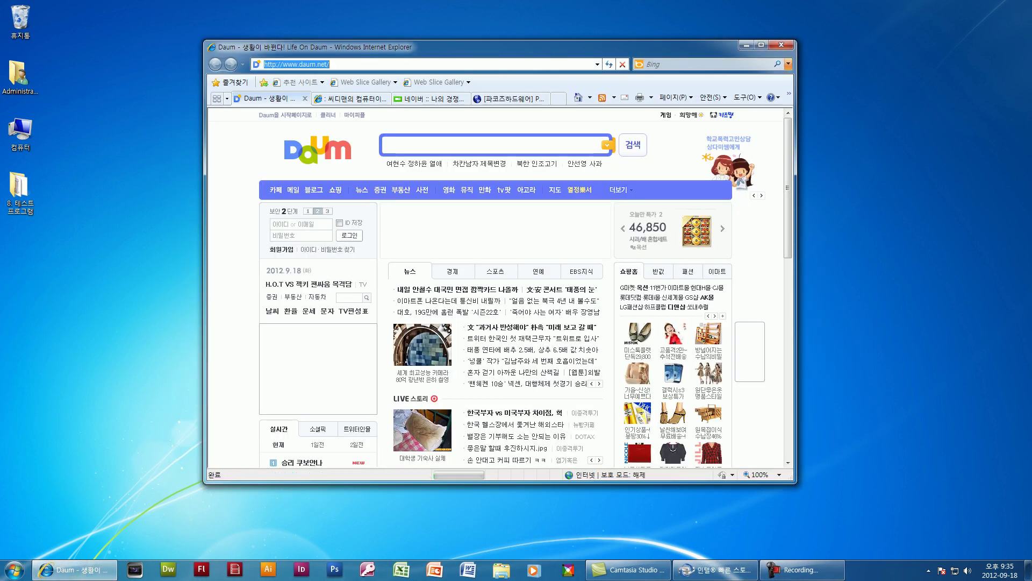
- Find and open the HD Tune Pro 5.00 post on the cdmanii.com blog
left_click(352, 98)
scroll(638, 346, "down", 10)
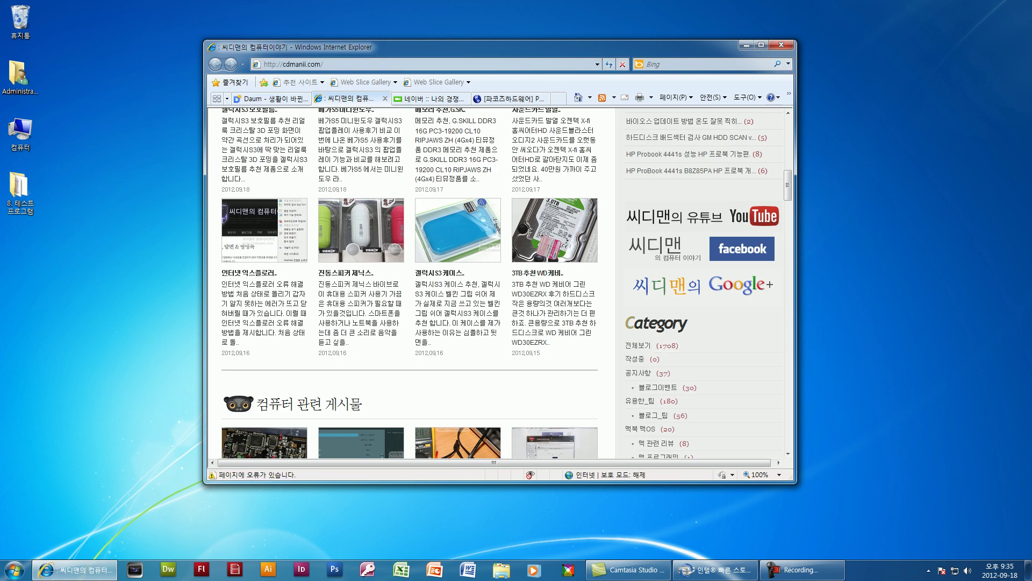
scroll(648, 319, "up", 5)
scroll(648, 318, "down", 6)
scroll(648, 318, "down", 4)
scroll(653, 355, "down", 6)
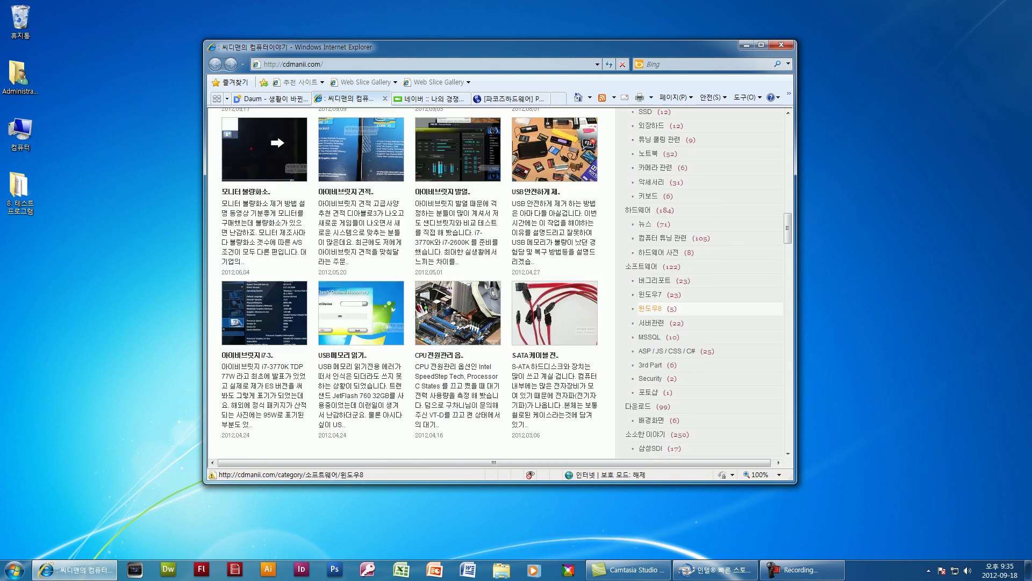
scroll(653, 355, "down", 4)
scroll(652, 356, "down", 1)
left_click(652, 322)
- Download HDTunePro_5.00_EN.exe from the post and run it past the security warning
scroll(653, 321, "down", 20)
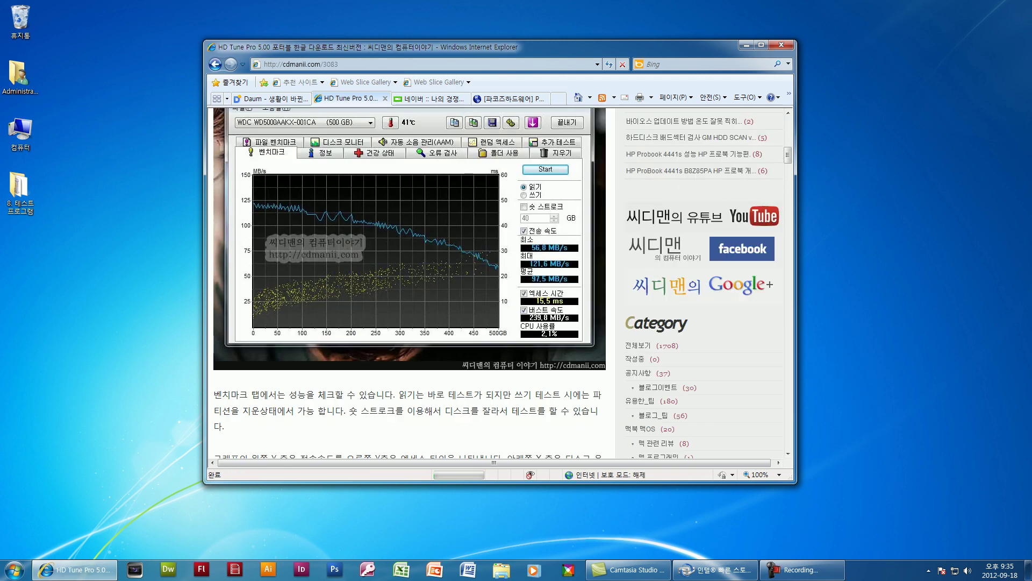
scroll(652, 322, "down", 20)
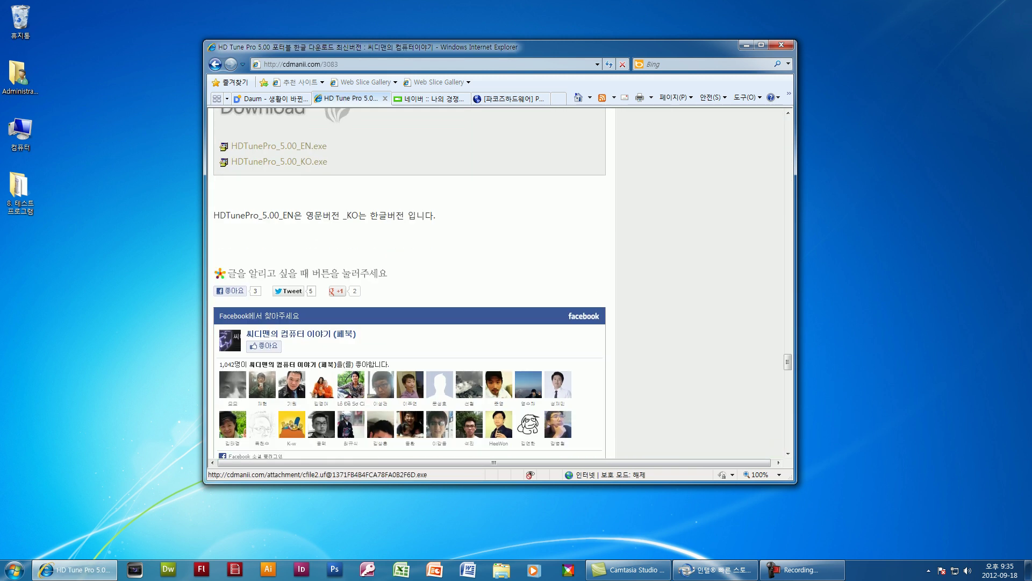
left_click(278, 147)
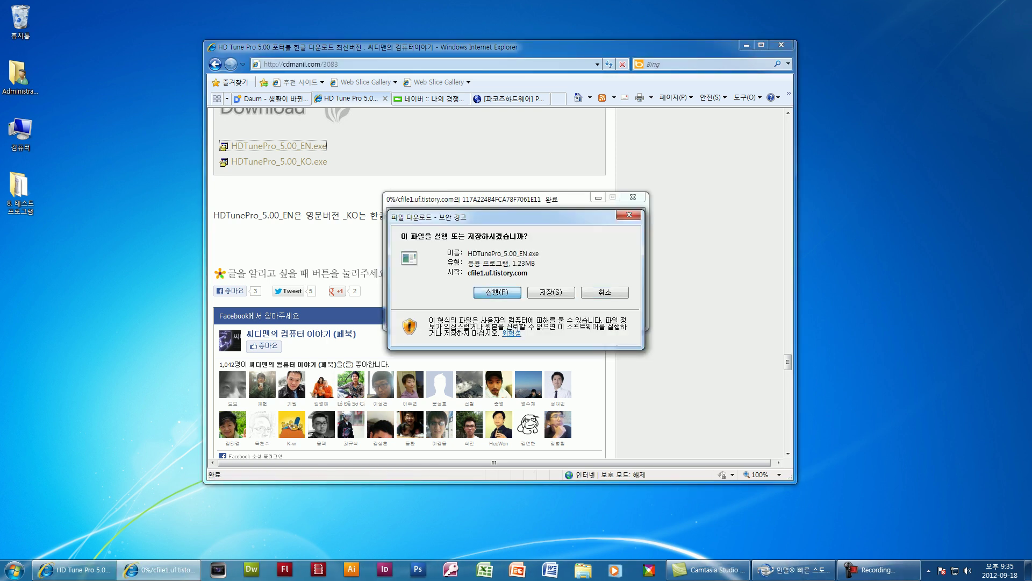
left_click(497, 292)
left_click(558, 272)
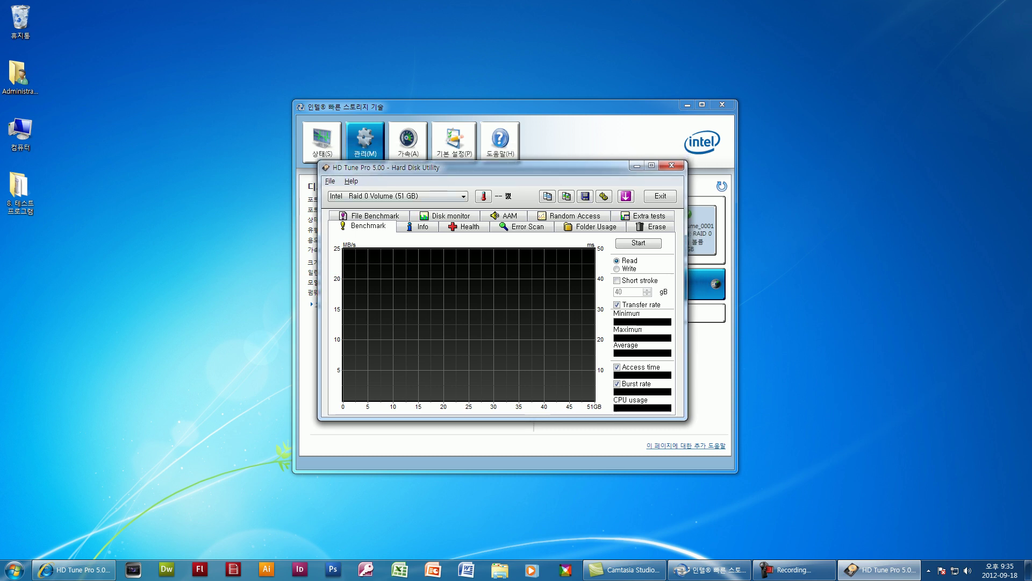
- Enable a 1 GB short-stroke test on the WDC WD1000DHTZ 1000 GB disk
left_click_drag(461, 167, 485, 168)
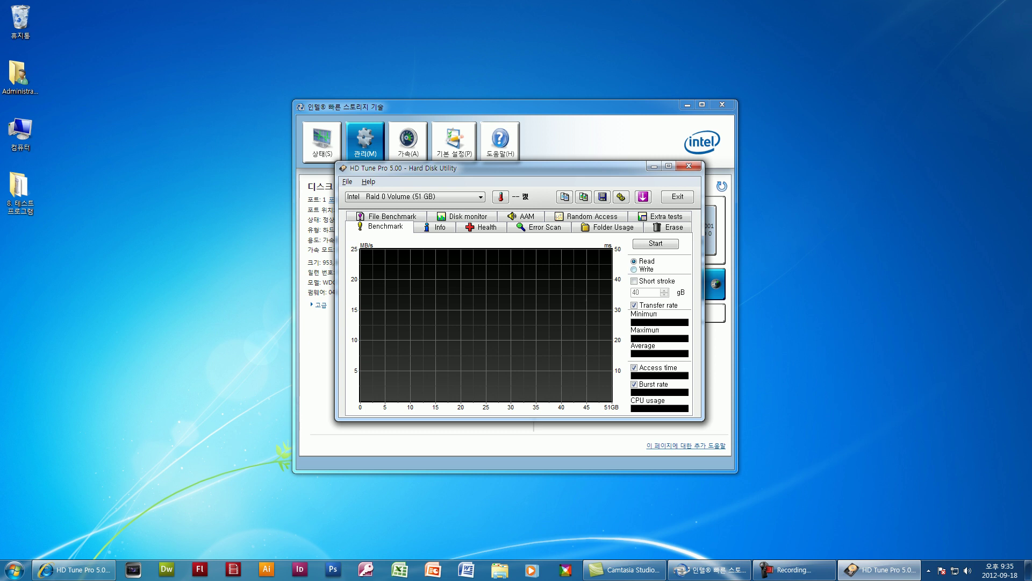
left_click(635, 281)
double_click(636, 293)
type("1")
left_click(479, 197)
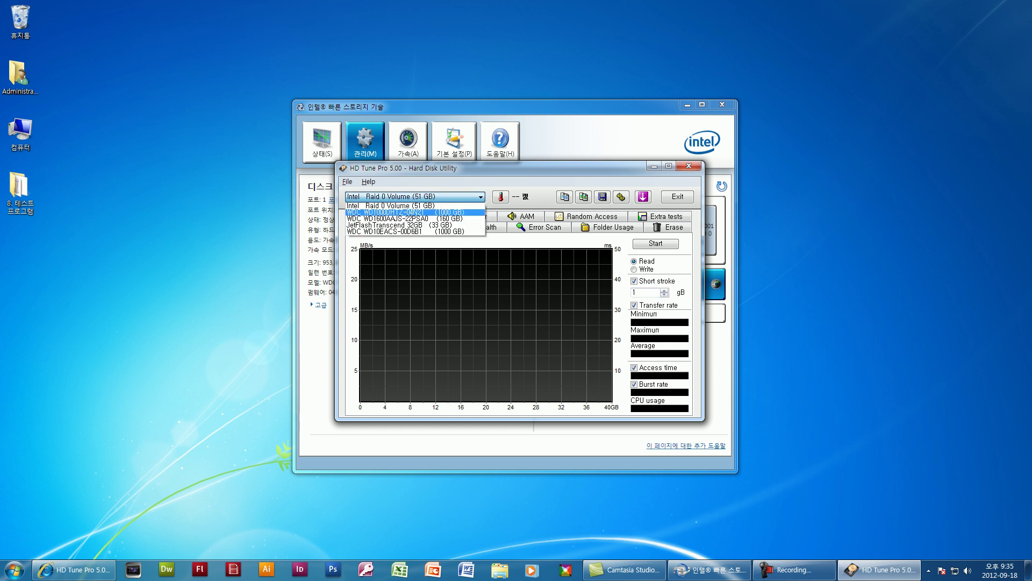
key("Return")
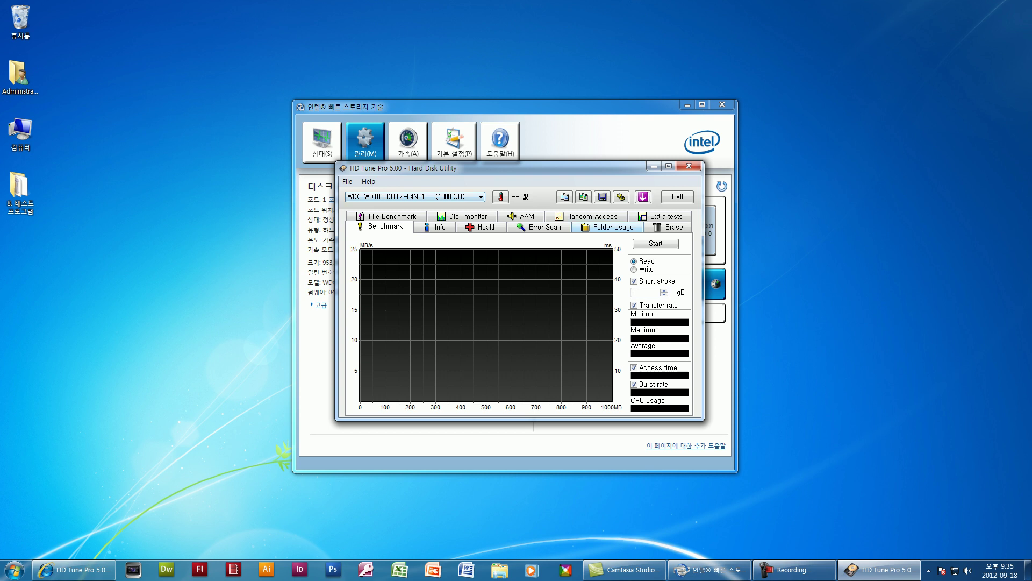
- Run the read benchmark twice, averaging 259.8 MB/s, then close HD Tune Pro
left_click(655, 243)
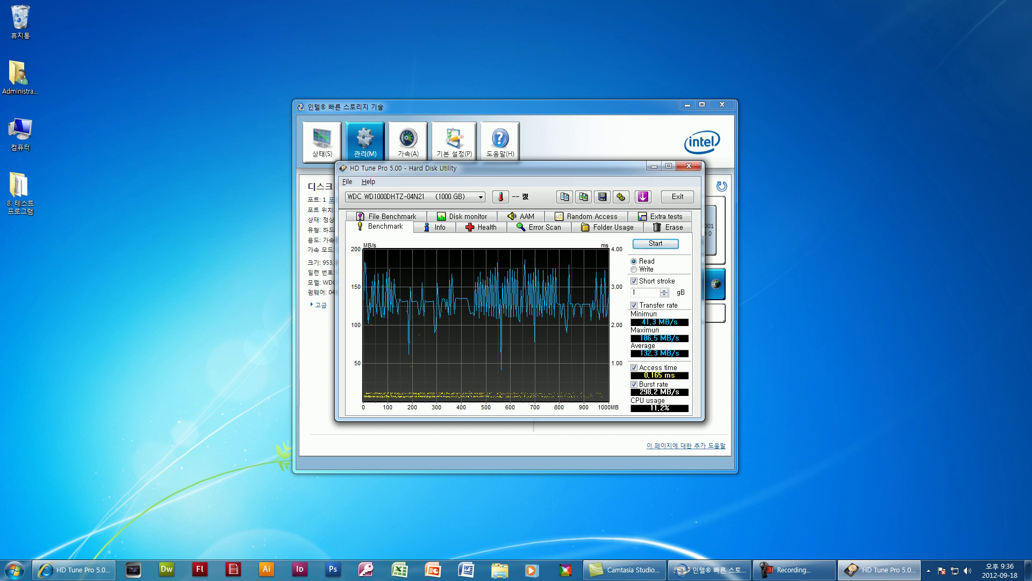
left_click(655, 243)
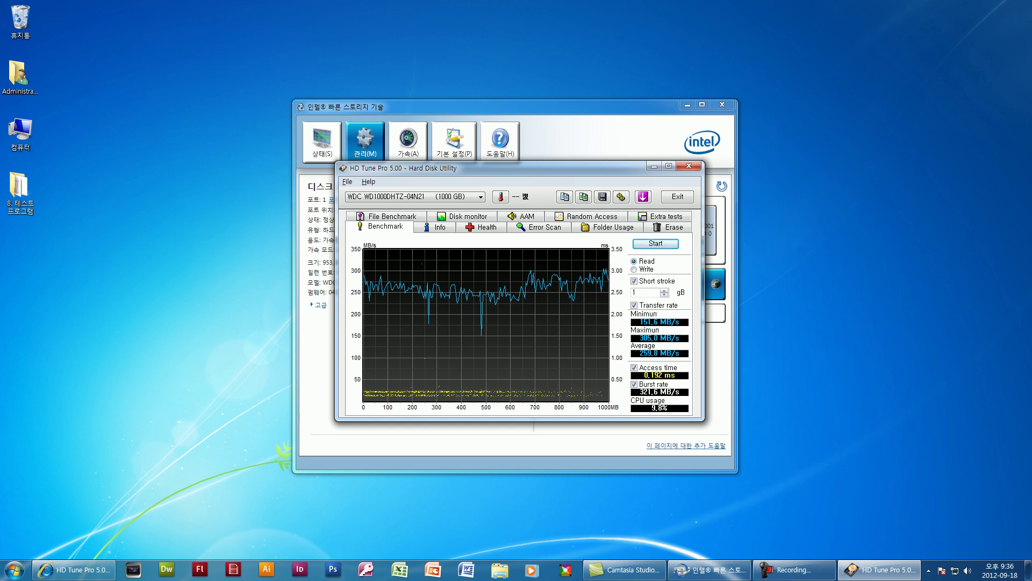
left_click(688, 166)
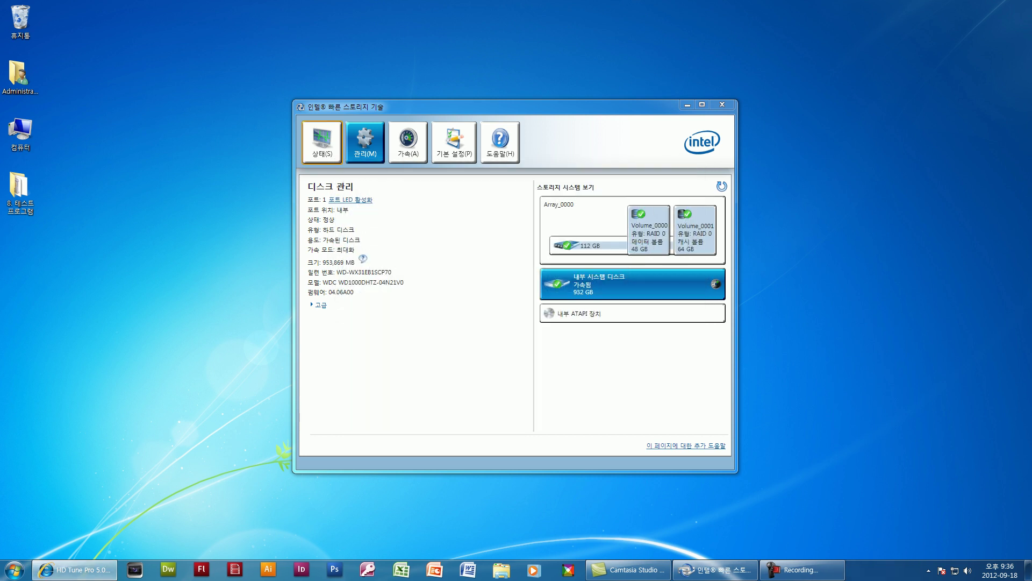
double_click(21, 133)
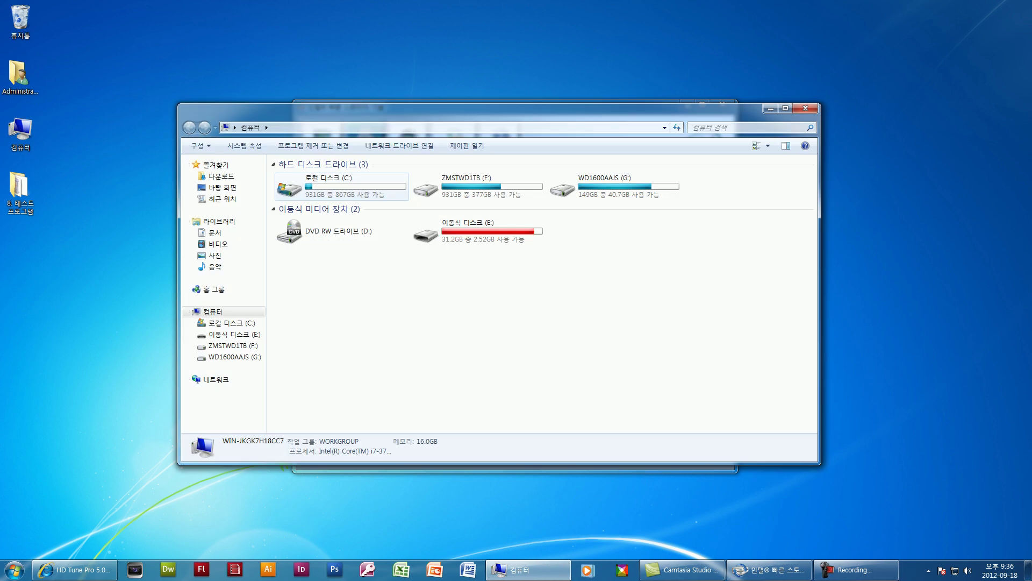
left_click(342, 187)
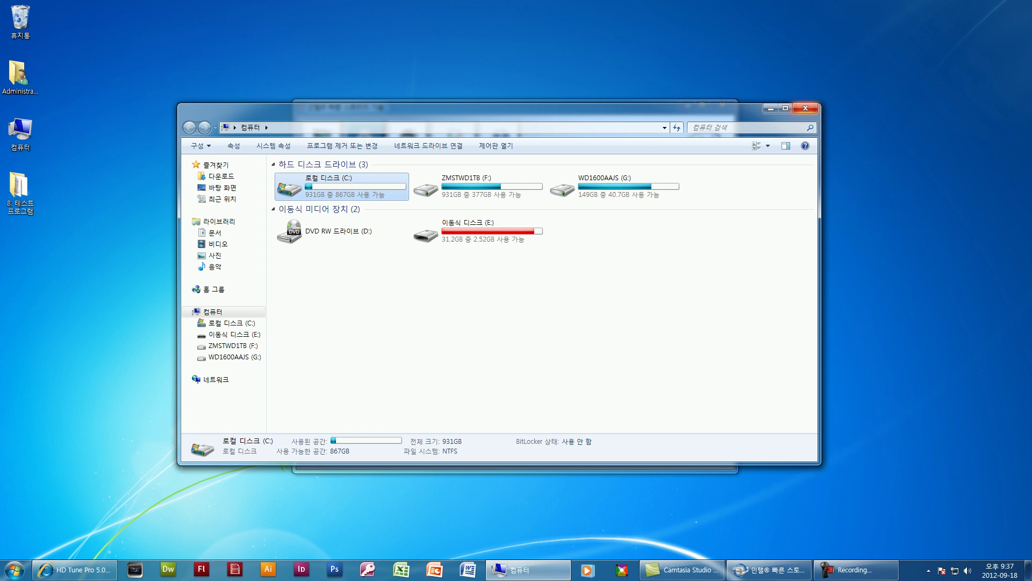
left_click(806, 108)
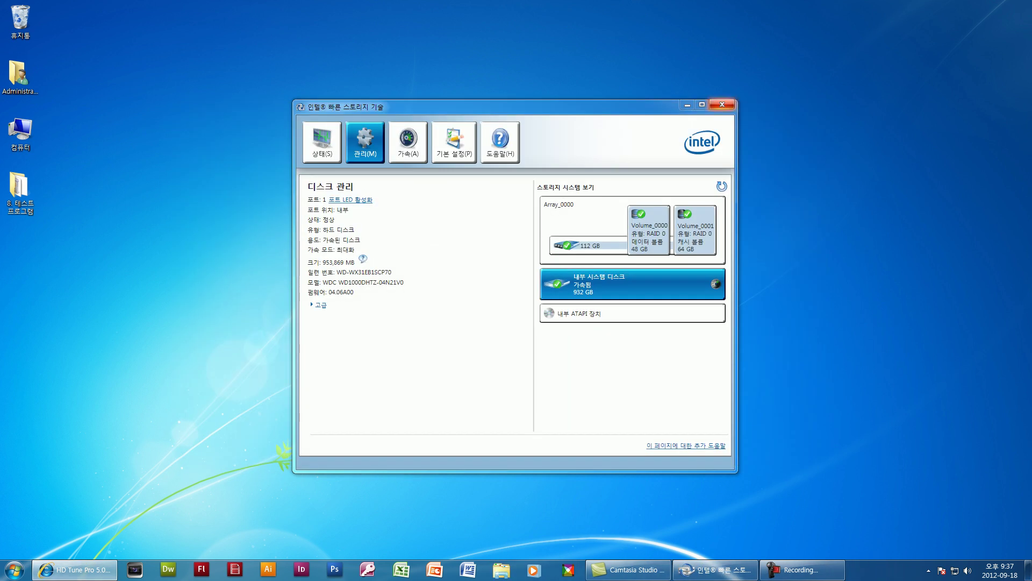
- Close the Intel storage window, then close Internet Explorer with all its tabs
left_click(722, 104)
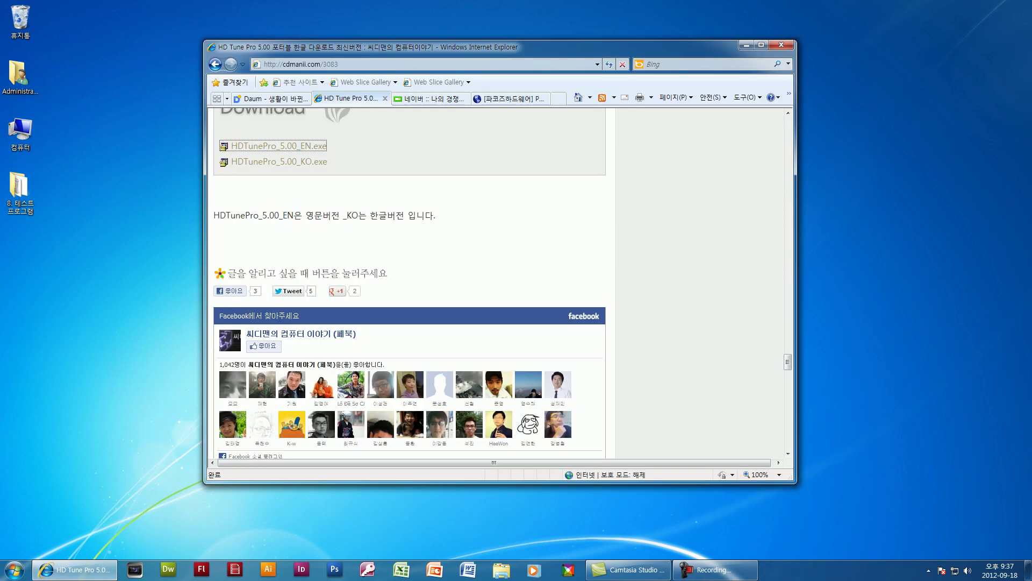
left_click(76, 569)
left_click(272, 99)
left_click(350, 99)
left_click(432, 99)
left_click(511, 99)
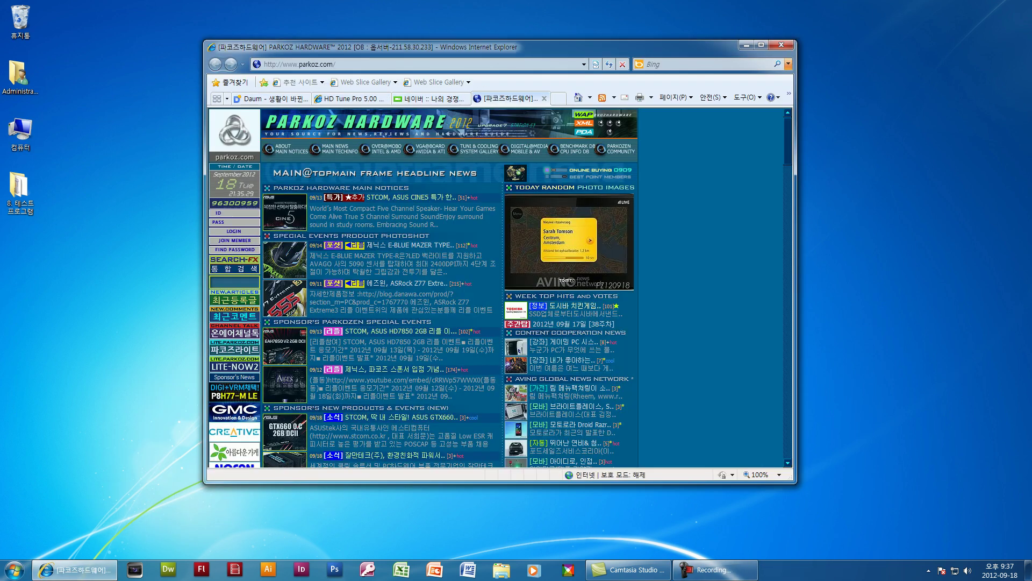
left_click(782, 45)
left_click(479, 269)
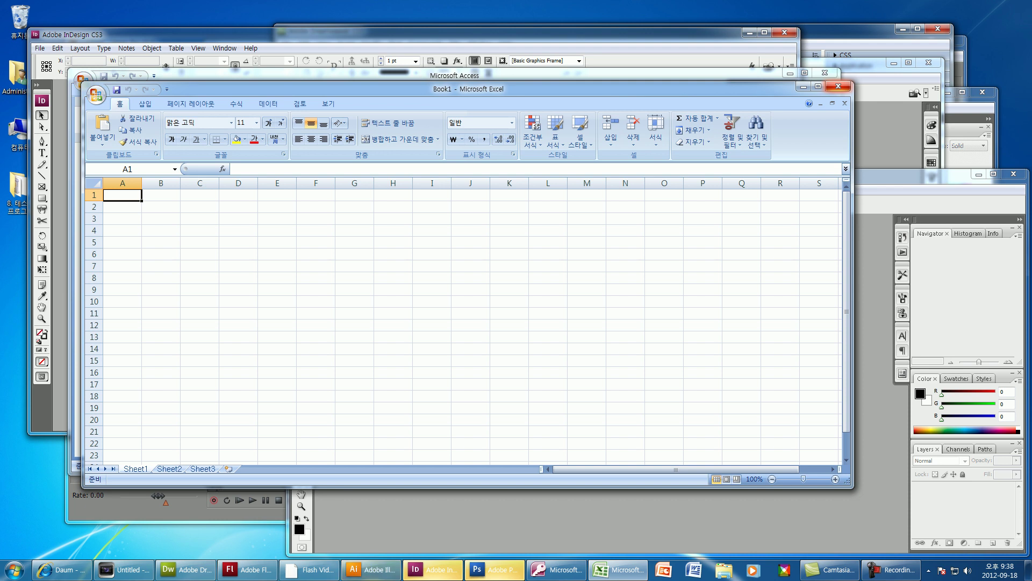
- Close Excel, Access, InDesign, Photoshop, Internet Explorer with all tabs, and Vegas Pro
left_click(839, 86)
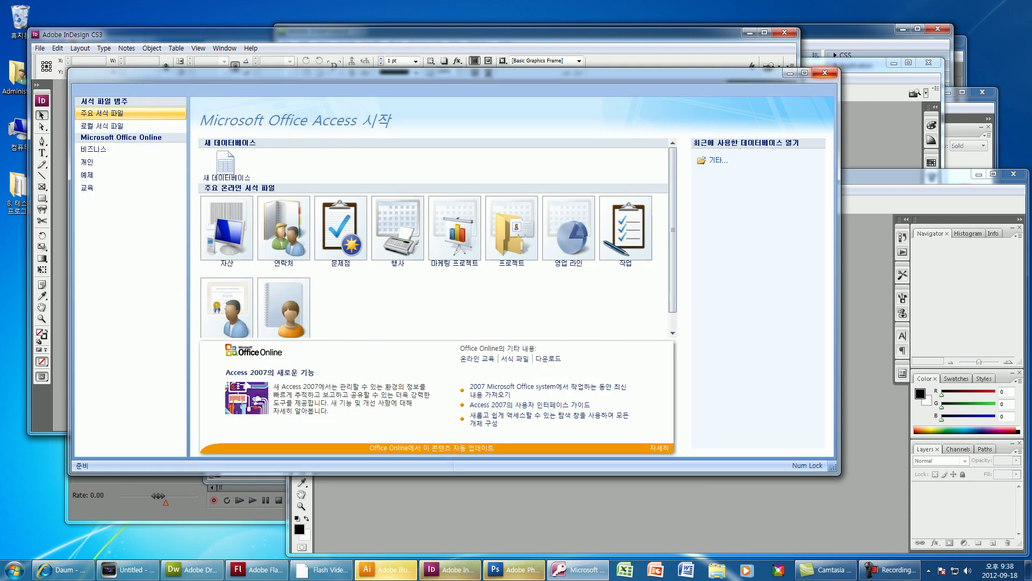
left_click(825, 73)
left_click(785, 33)
left_click(1013, 174)
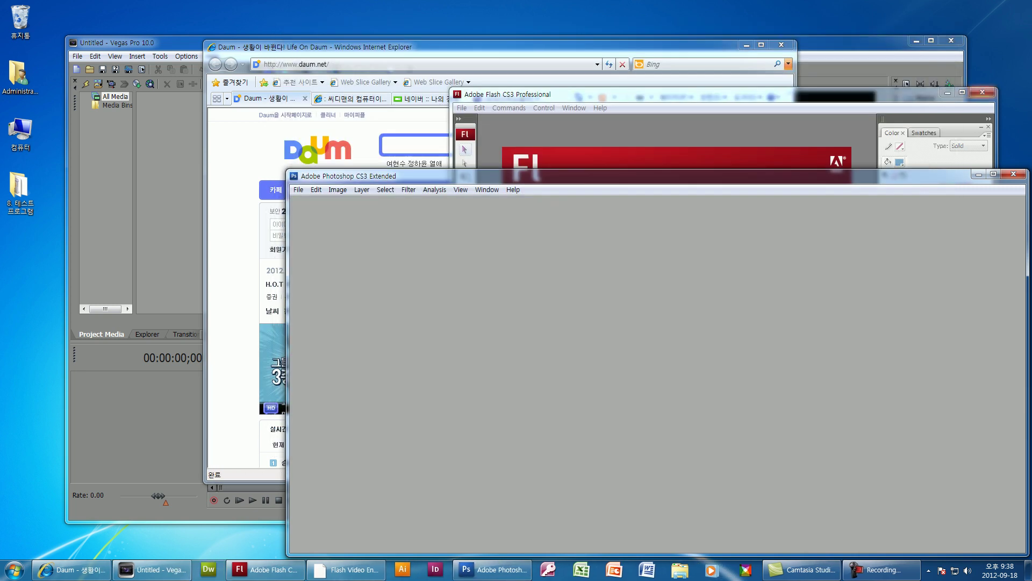
left_click(781, 45)
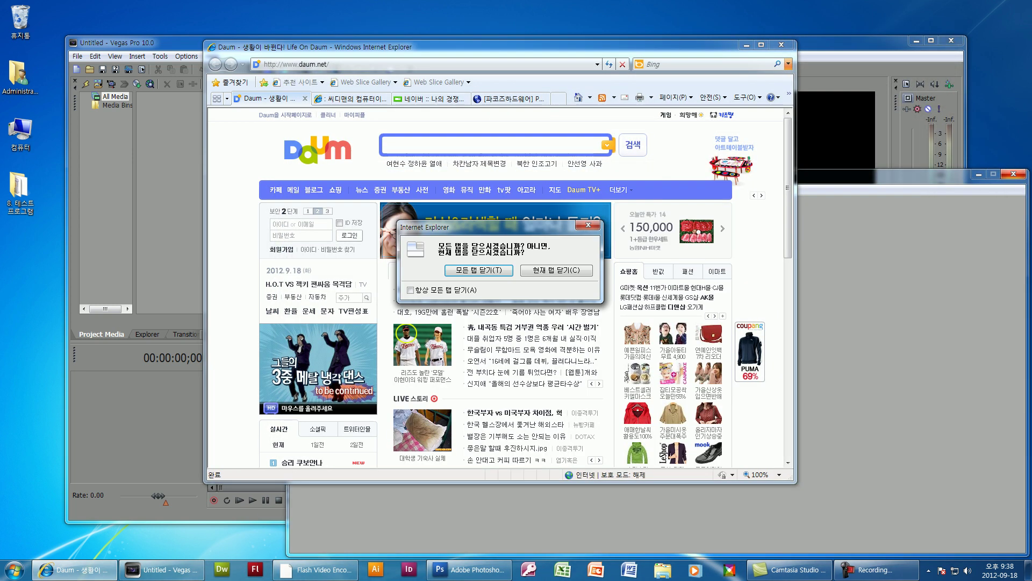
left_click(479, 270)
left_click(951, 40)
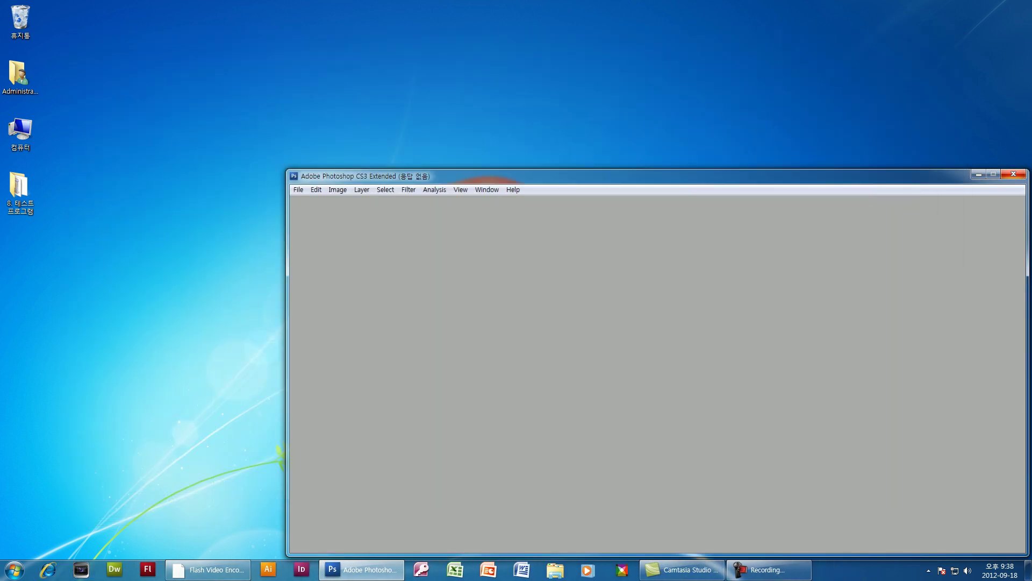
- Force-close the frozen Photoshop, dismiss the Flash Video Encoder error, and show hidden tray icons
left_click_drag(798, 177, 523, 121)
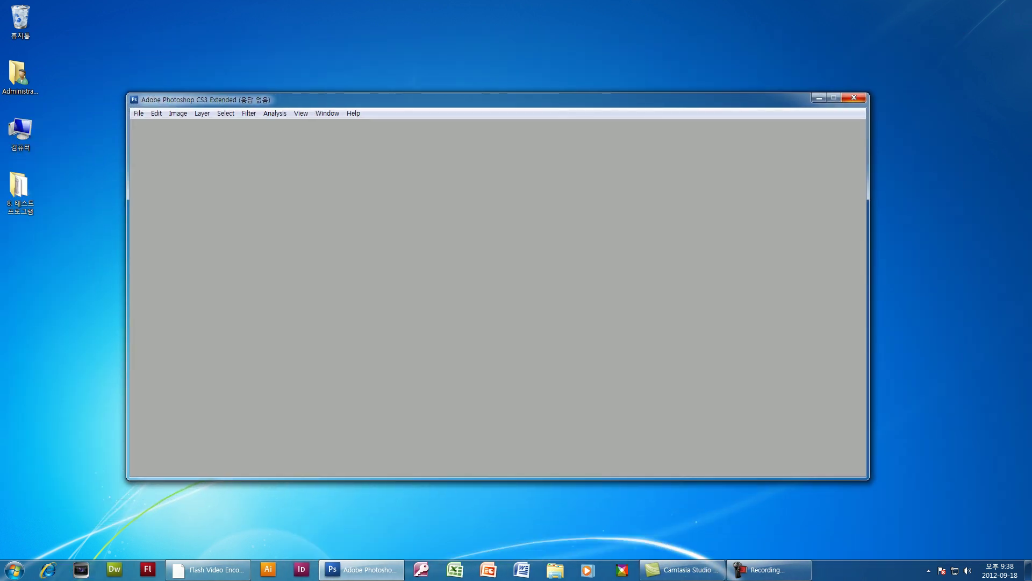
left_click(853, 97)
left_click(499, 304)
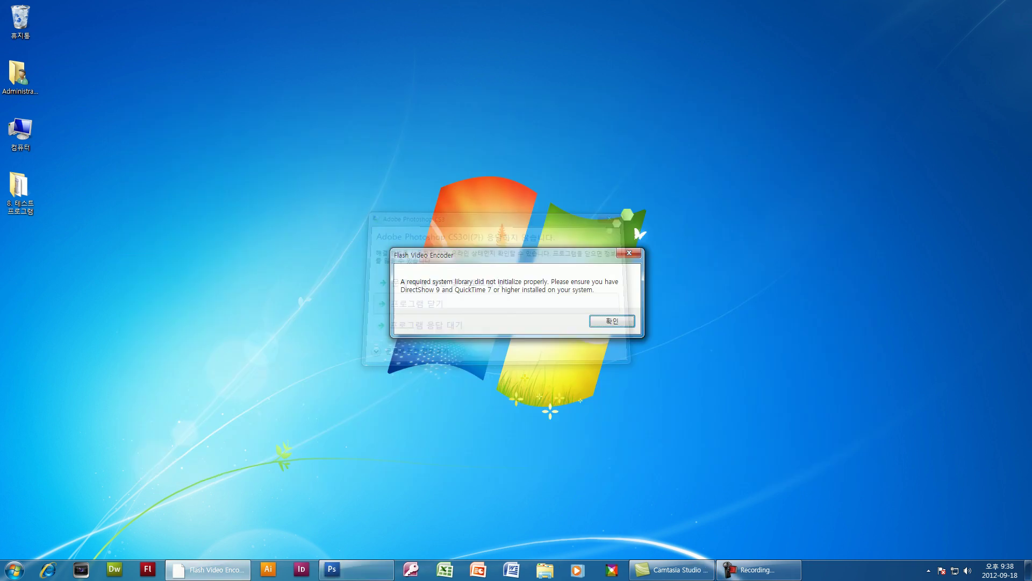
left_click(629, 253)
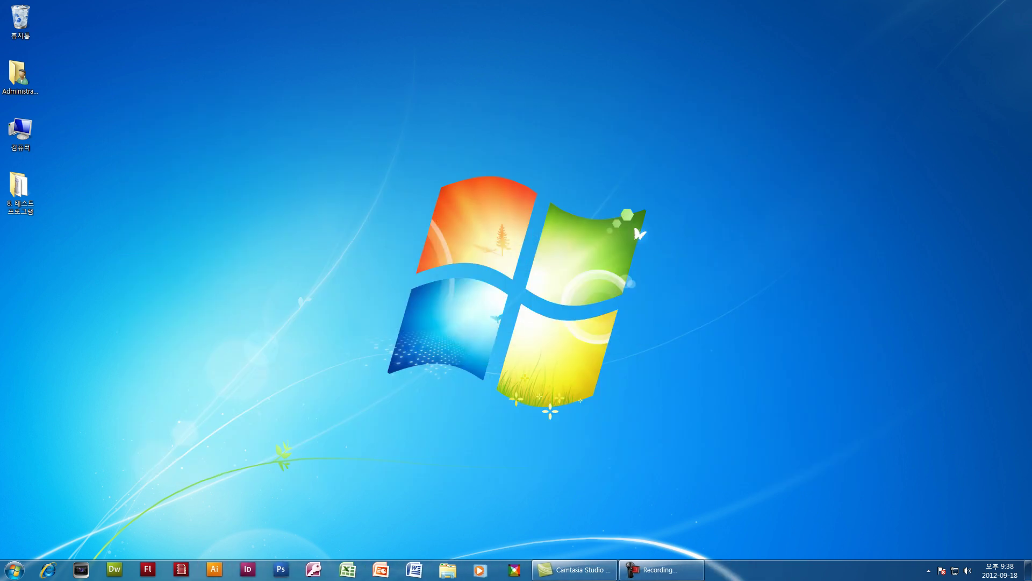
left_click(929, 571)
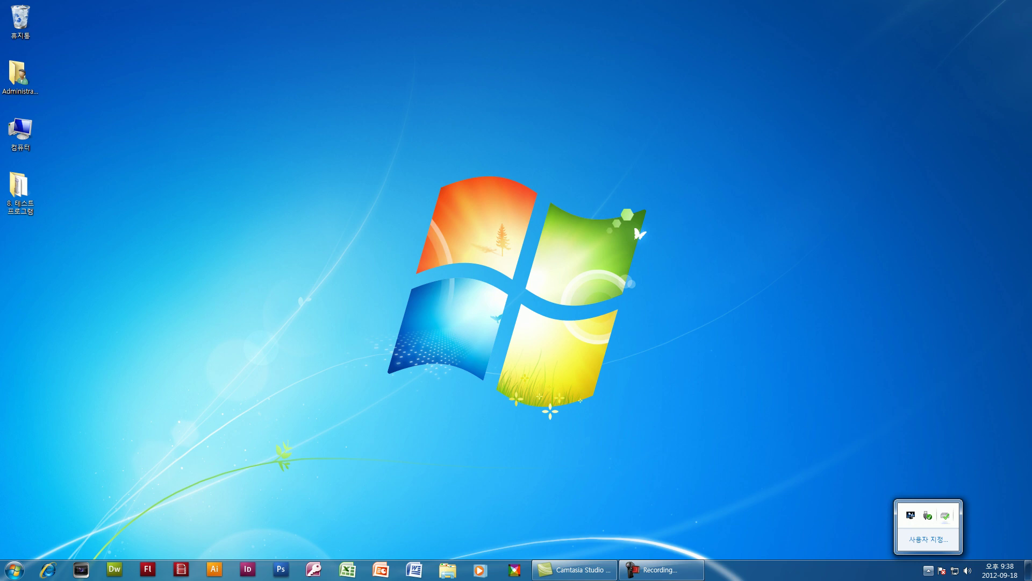
- Reopen Intel Rapid Storage Technology from the tray and switch to its 가속 (Accelerate) page
double_click(946, 515)
mouse_move(510, 107)
left_mouse_down()
mouse_move(537, 101)
mouse_move(510, 102)
left_mouse_up()
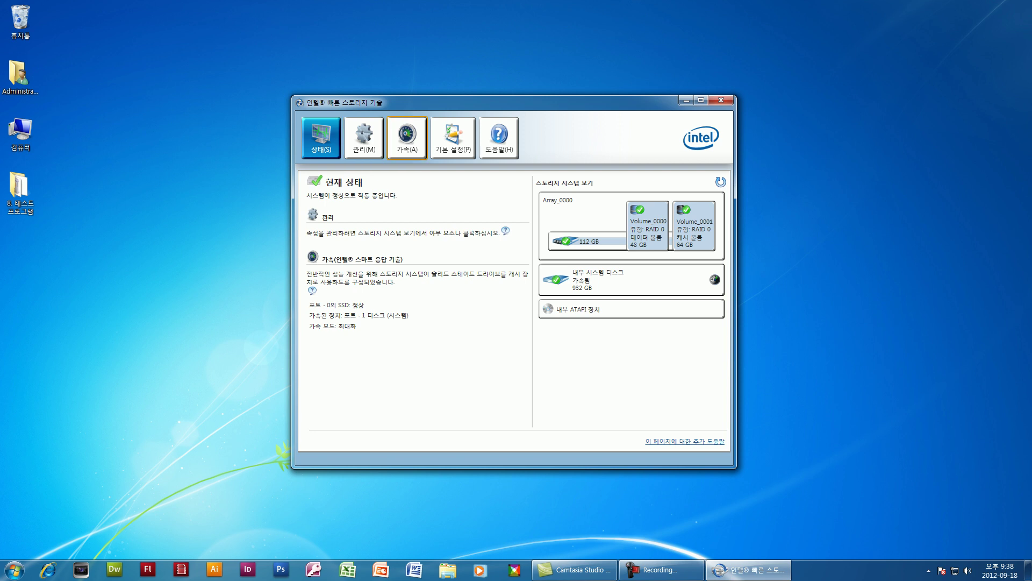
left_click(407, 138)
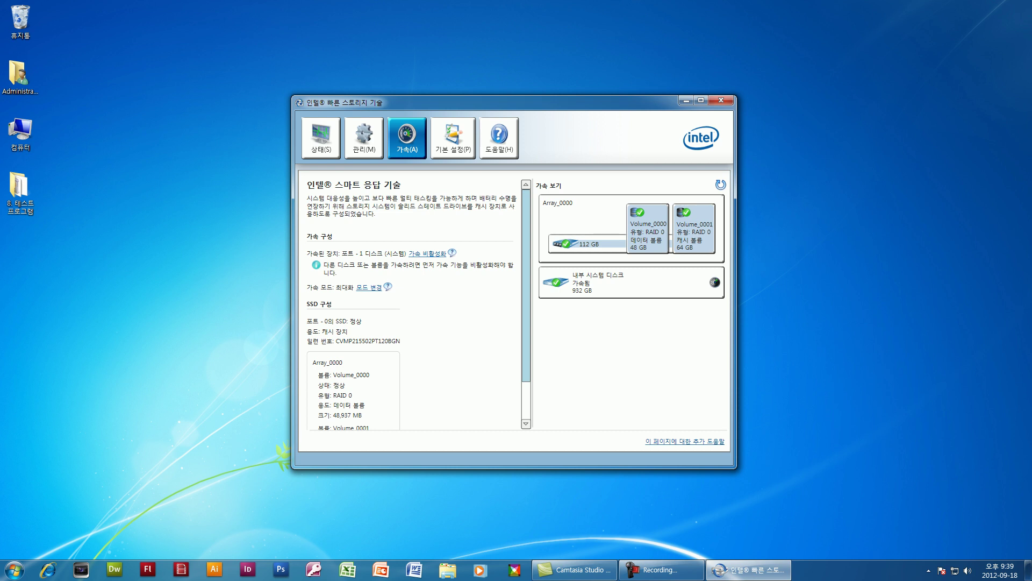
scroll(410, 304, "down", 3)
scroll(410, 304, "up", 3)
mouse_move(461, 102)
left_mouse_down()
mouse_move(391, 100)
mouse_move(444, 100)
left_mouse_up()
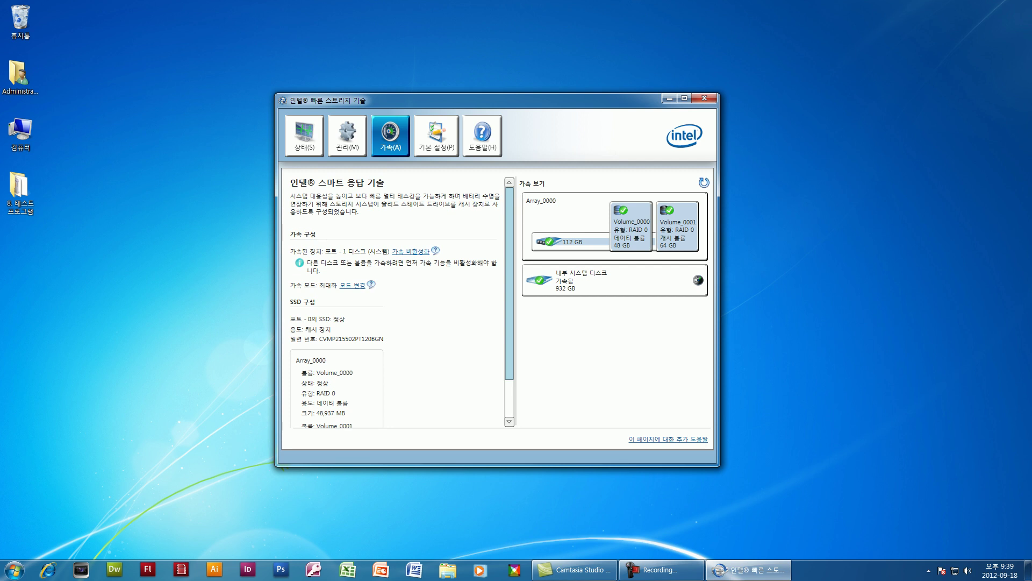
mouse_move(497, 100)
left_mouse_down()
mouse_move(472, 106)
mouse_move(495, 101)
left_mouse_up()
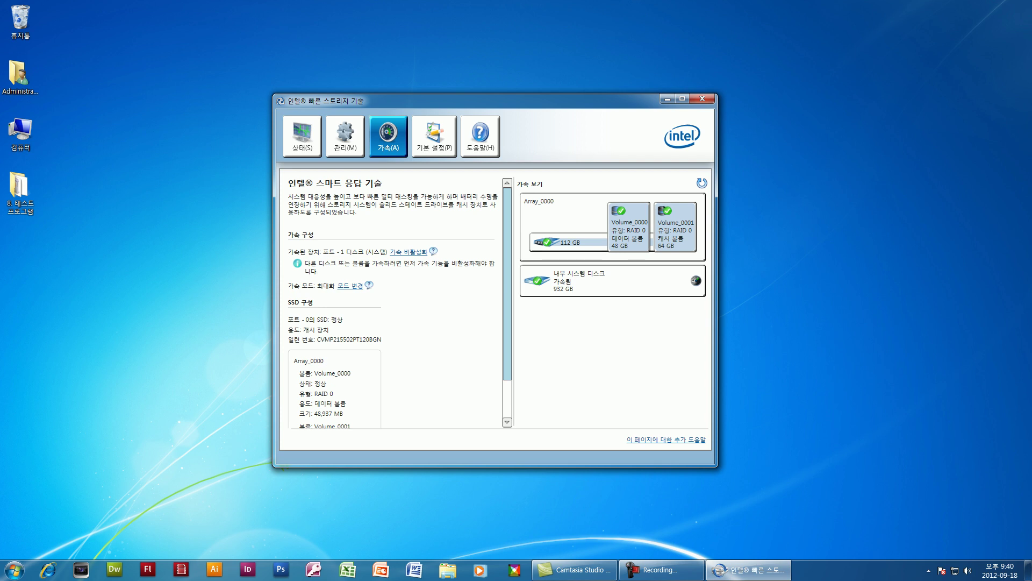
mouse_move(344, 101)
left_mouse_down()
mouse_move(320, 104)
mouse_move(333, 98)
left_mouse_up()
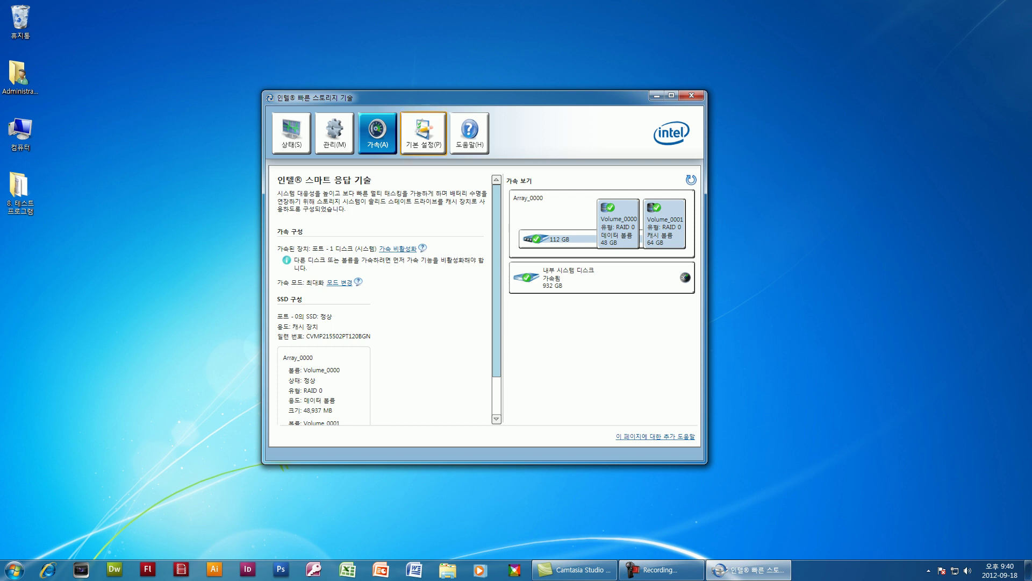
left_click_drag(446, 97, 437, 102)
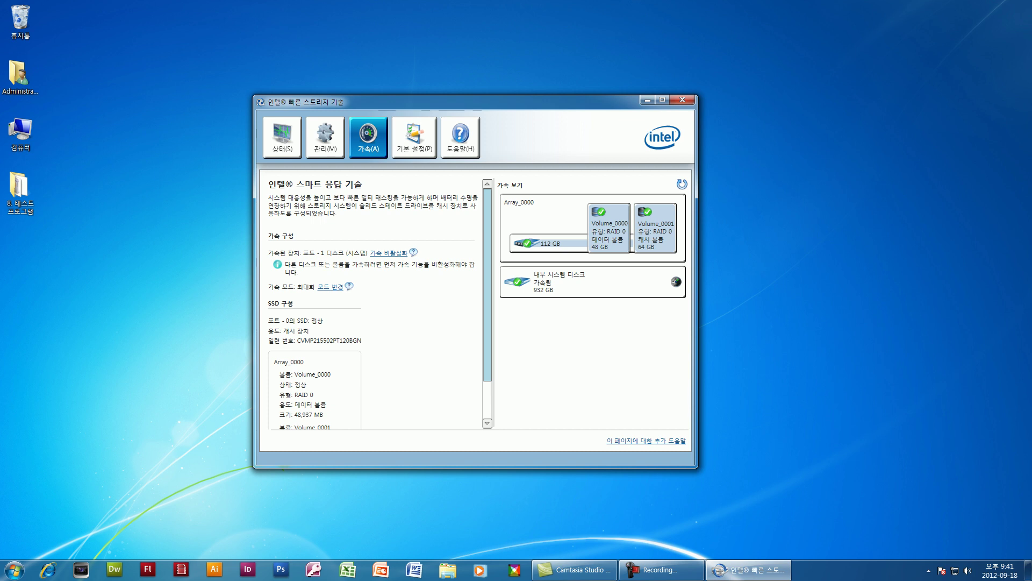
left_click_drag(472, 102, 505, 93)
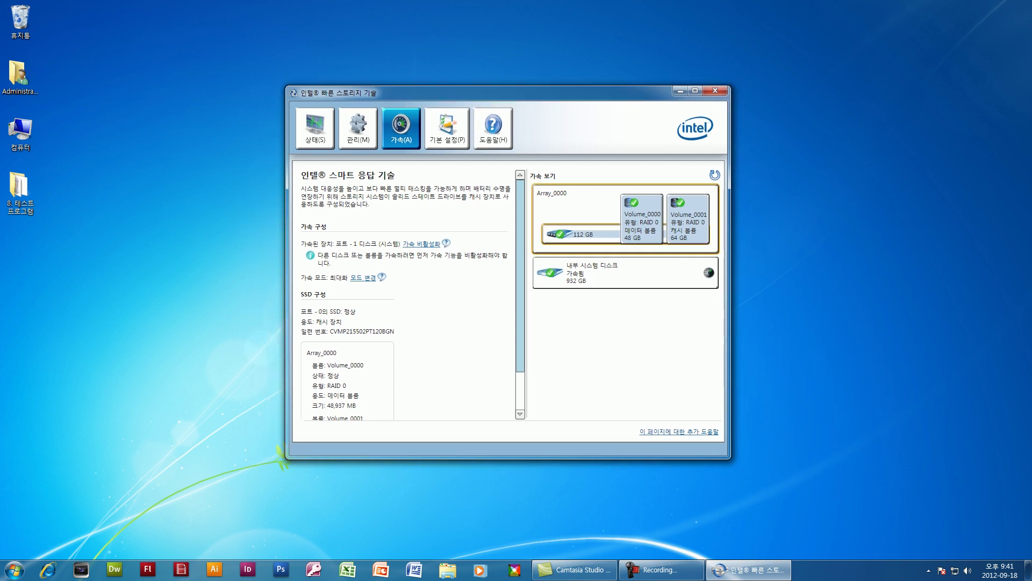